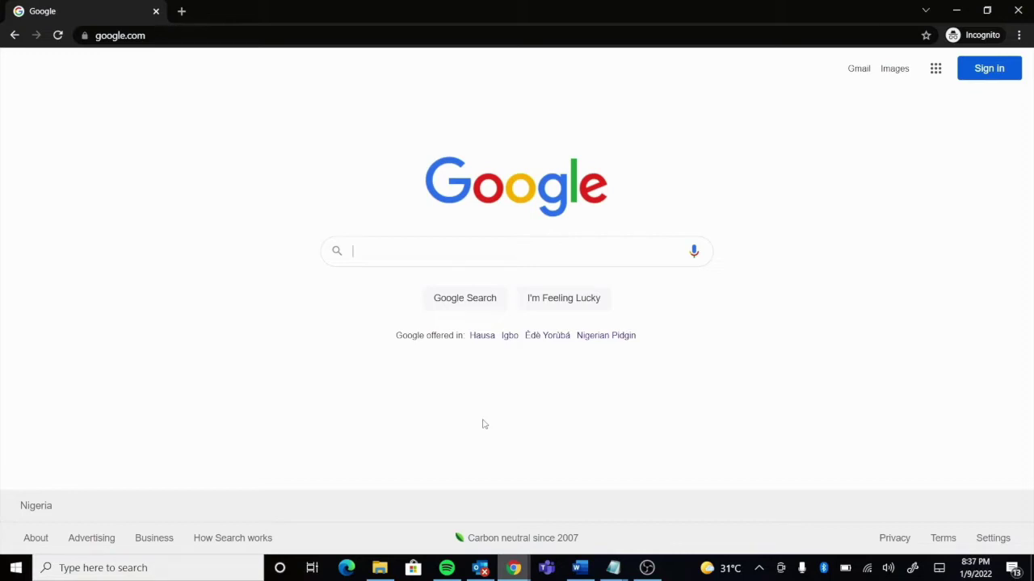
# Search Google for "tencent cloud".
pyautogui.click(400, 241)
pyautogui.click(392, 247)
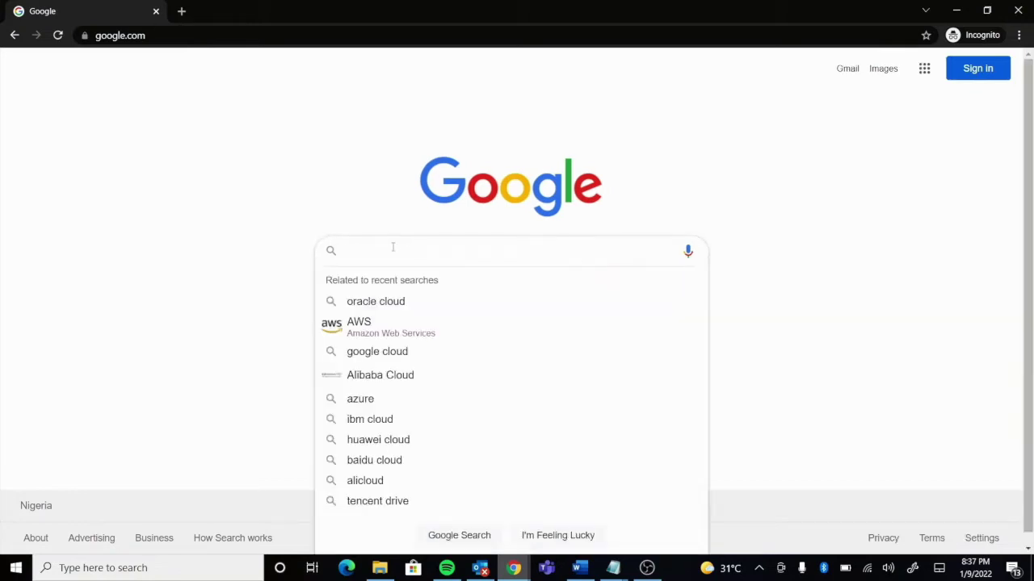
pyautogui.click(240, 214)
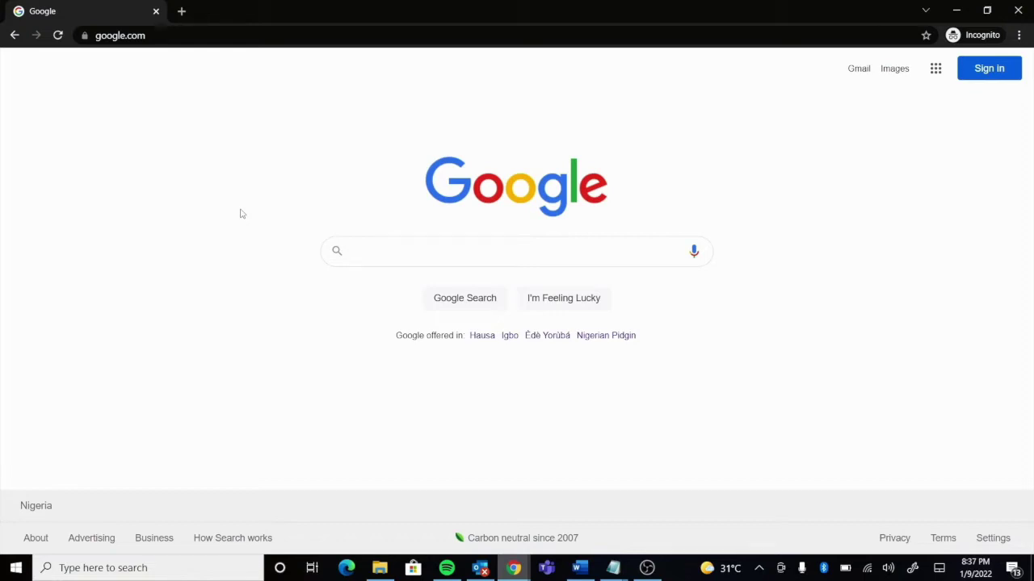
pyautogui.click(395, 260)
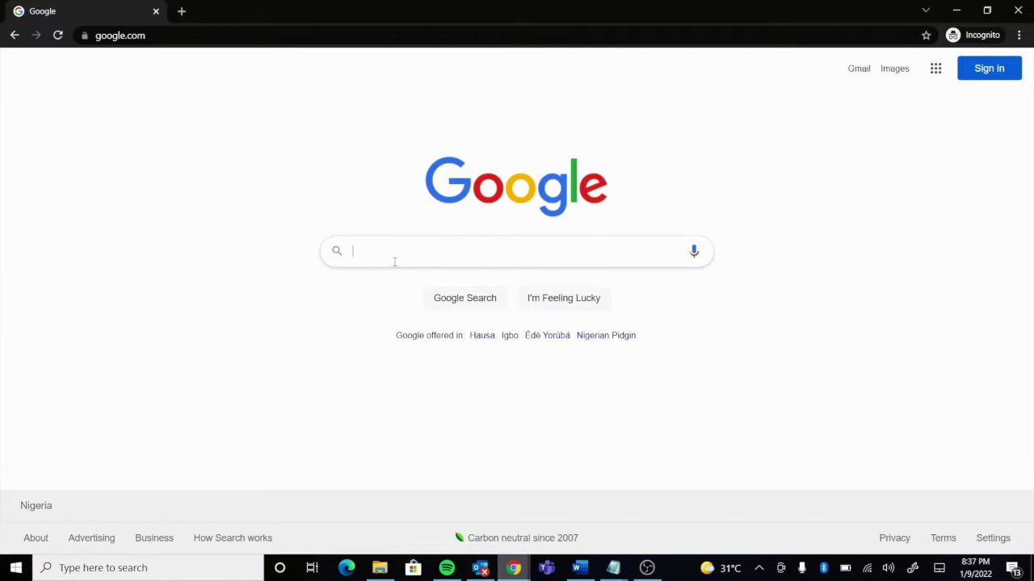
pyautogui.write('te')
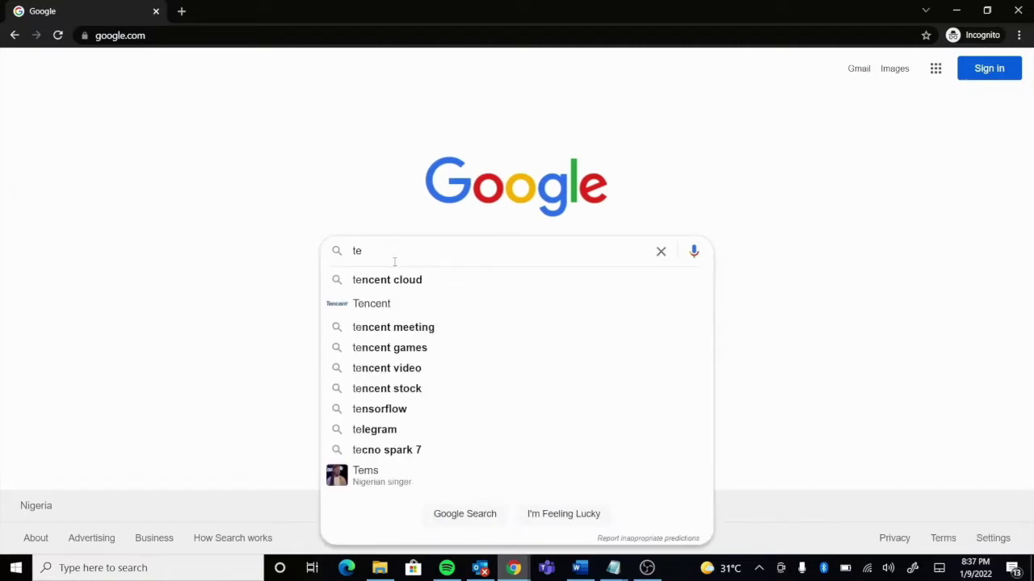
pyautogui.click(408, 281)
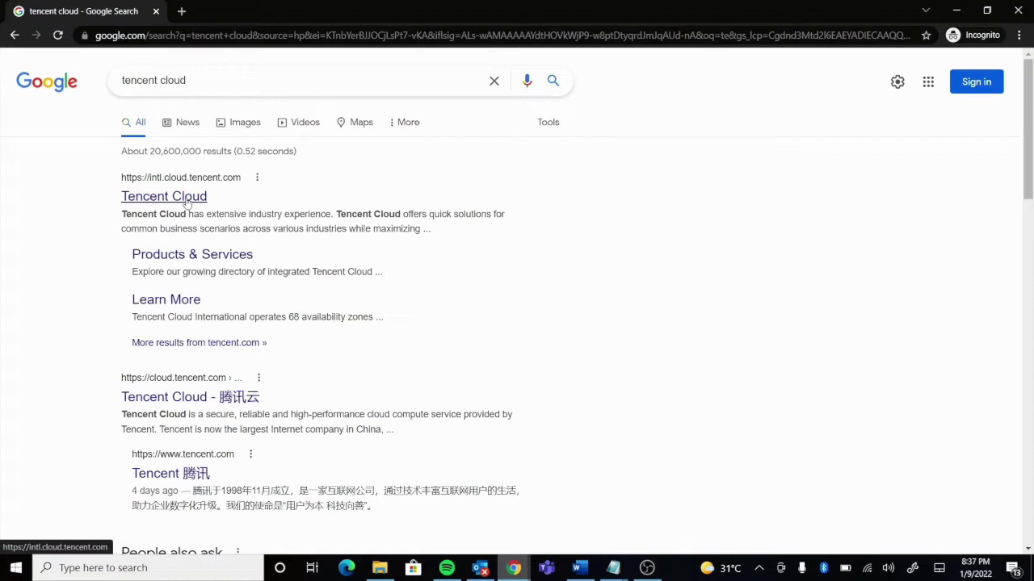
# Open the Tencent Cloud international site and reach the new-account sign-up form by way of the console.
pyautogui.click(187, 200)
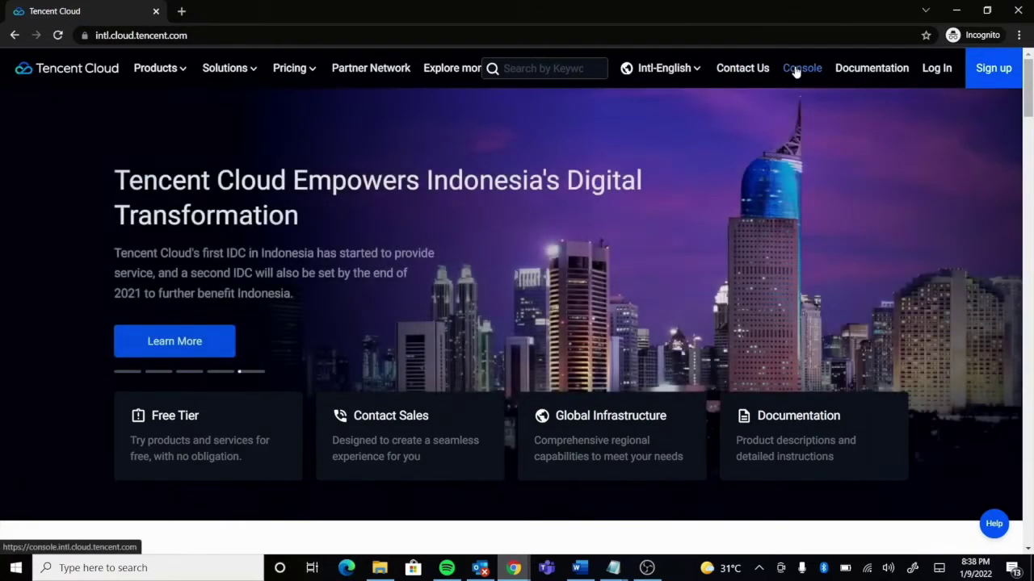
pyautogui.click(796, 72)
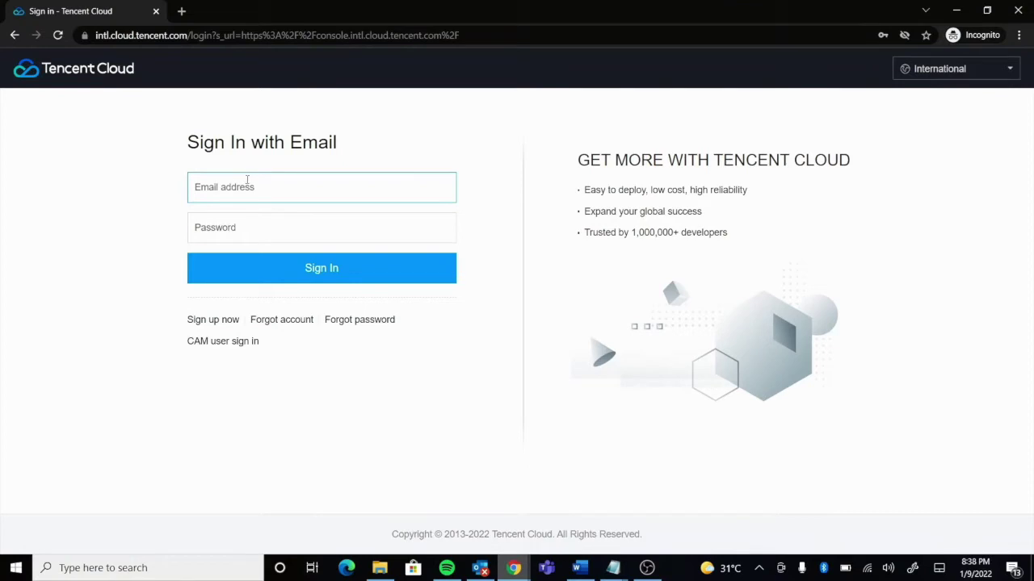
pyautogui.click(210, 321)
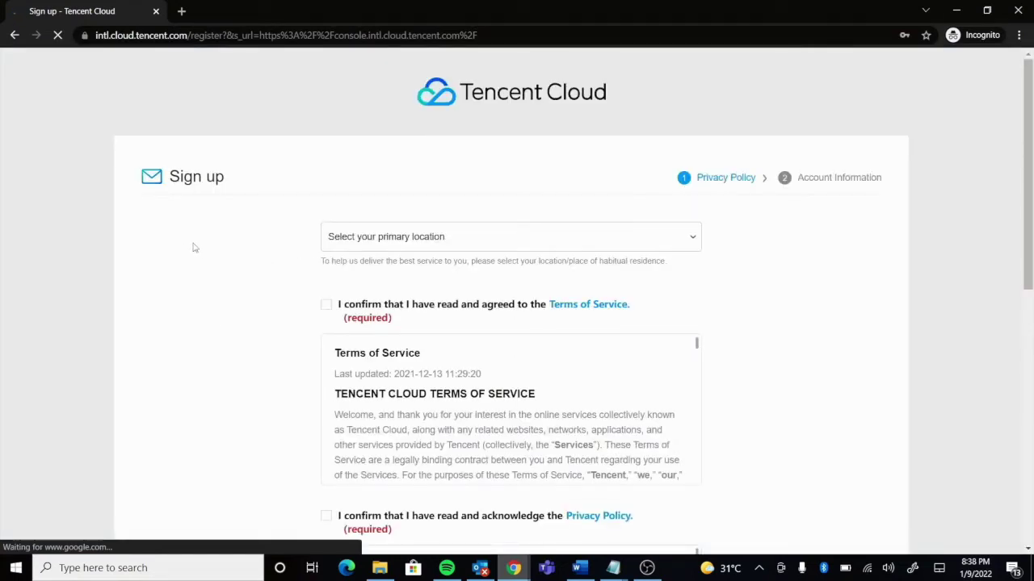
# Set the primary location for the new account to Nigeria.
pyautogui.scroll(-3, 193, 247)
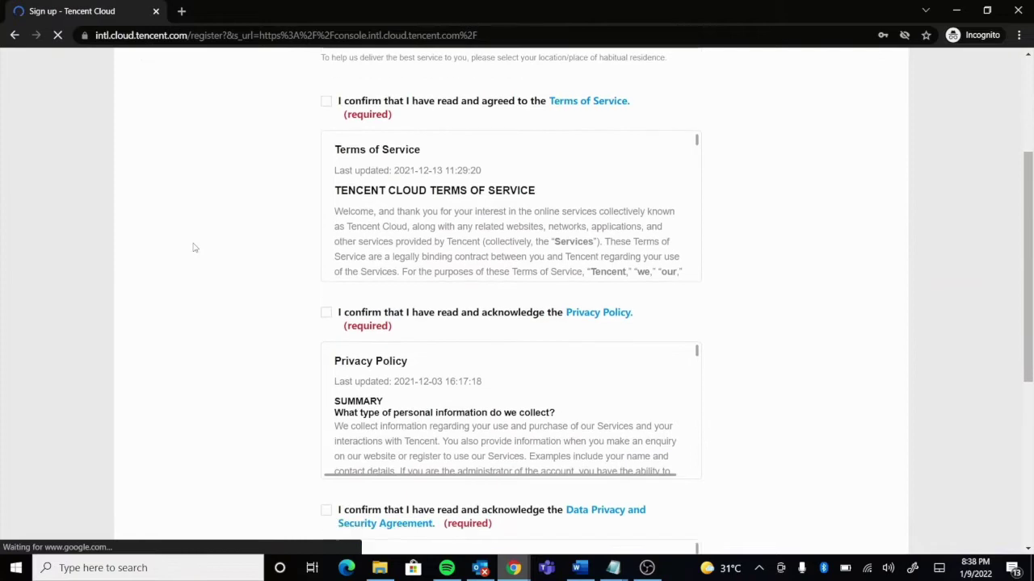
pyautogui.scroll(-3, 194, 248)
pyautogui.scroll(5, 194, 248)
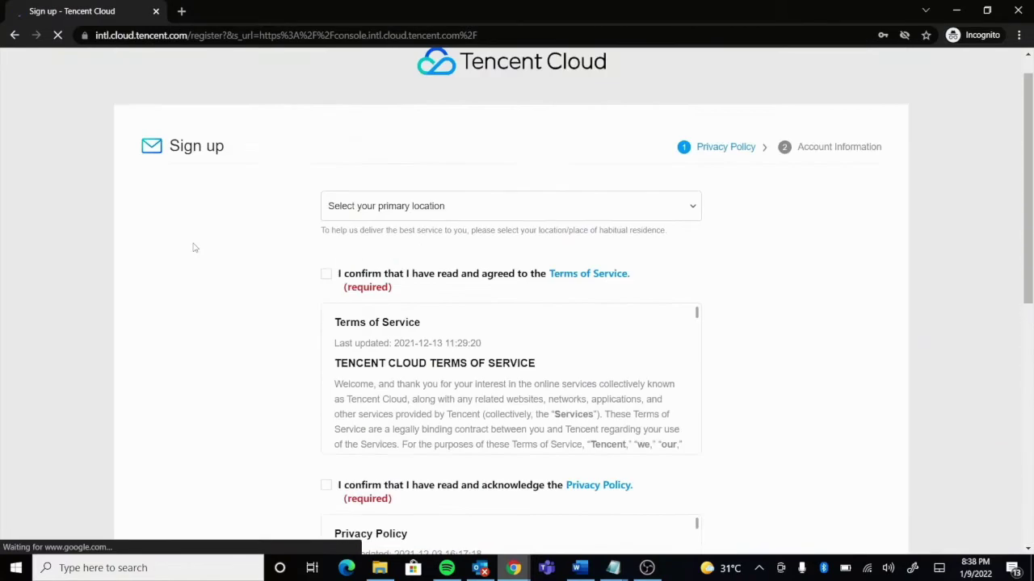
pyautogui.click(481, 240)
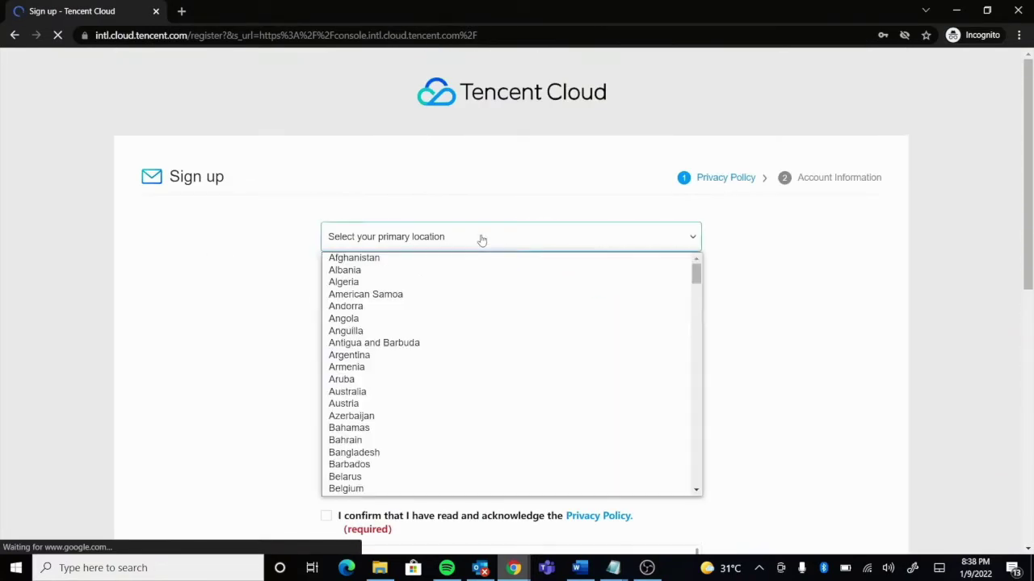
pyautogui.write('nig')
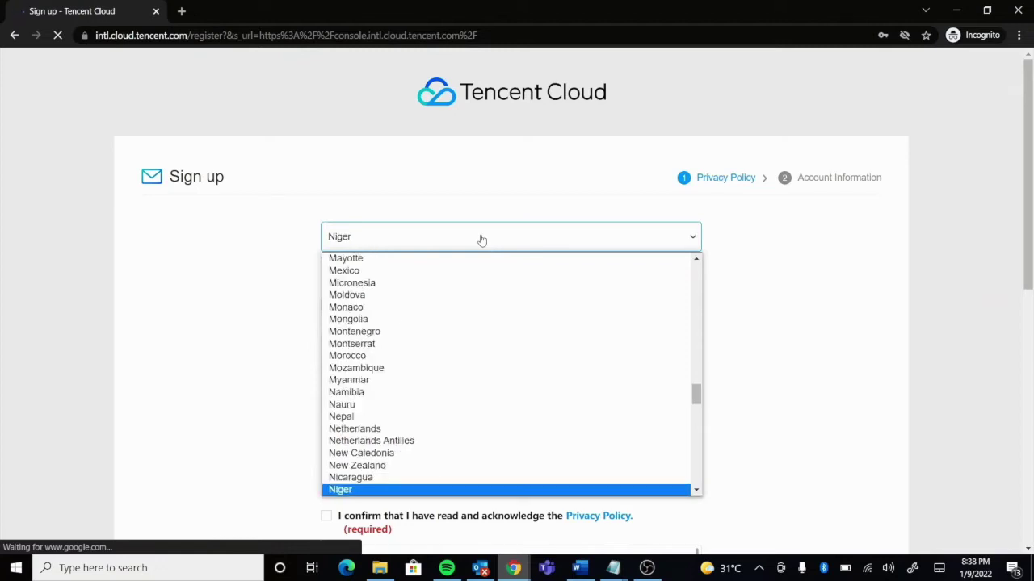
pyautogui.click(696, 490)
pyautogui.click(696, 490)
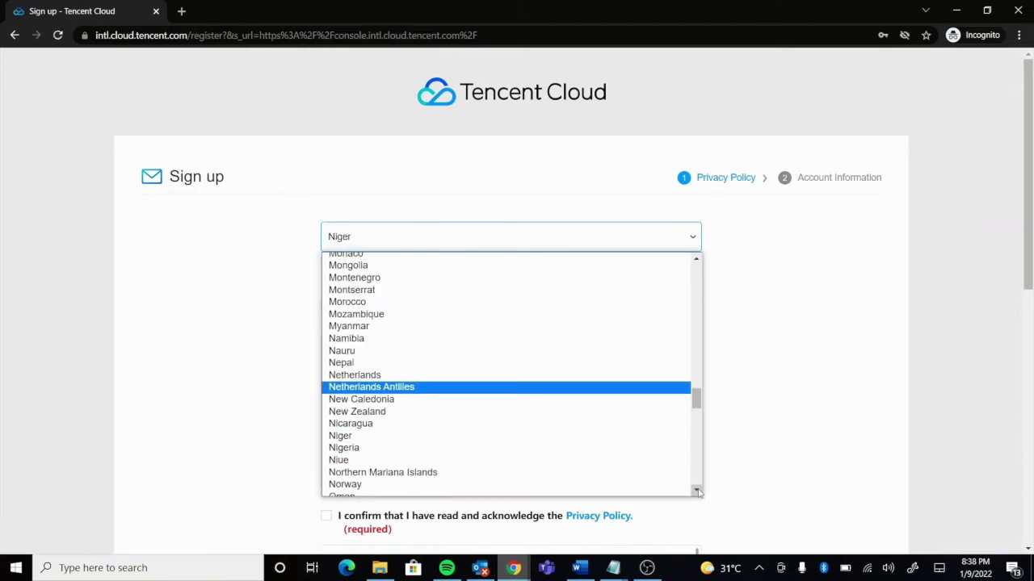
pyautogui.click(417, 448)
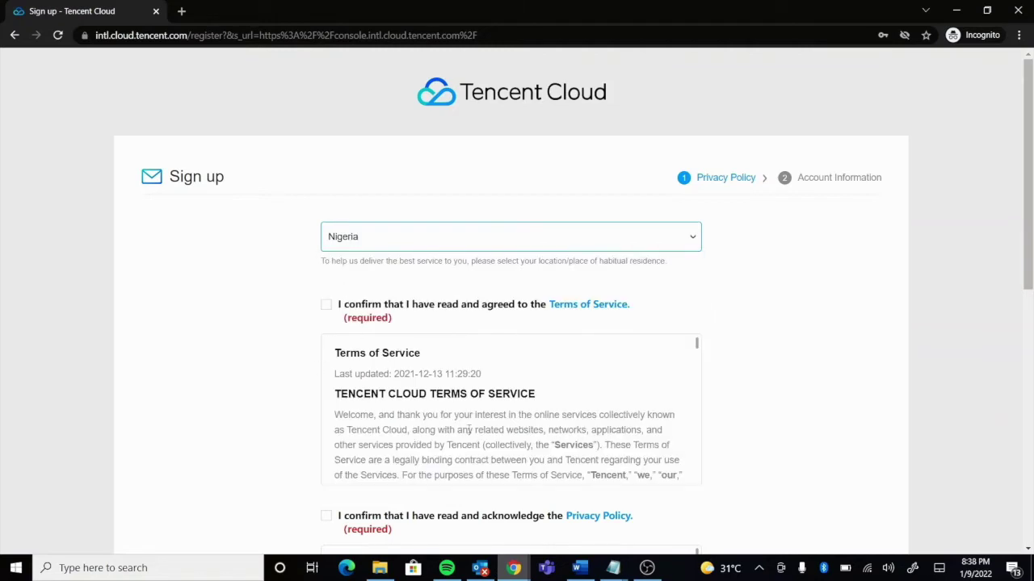
# Skim the start of the Terms of Service text and try to confirm agreement to it.
pyautogui.scroll(-2, 469, 429)
pyautogui.scroll(2, 470, 430)
pyautogui.scroll(1, 469, 430)
pyautogui.scroll(-10, 469, 429)
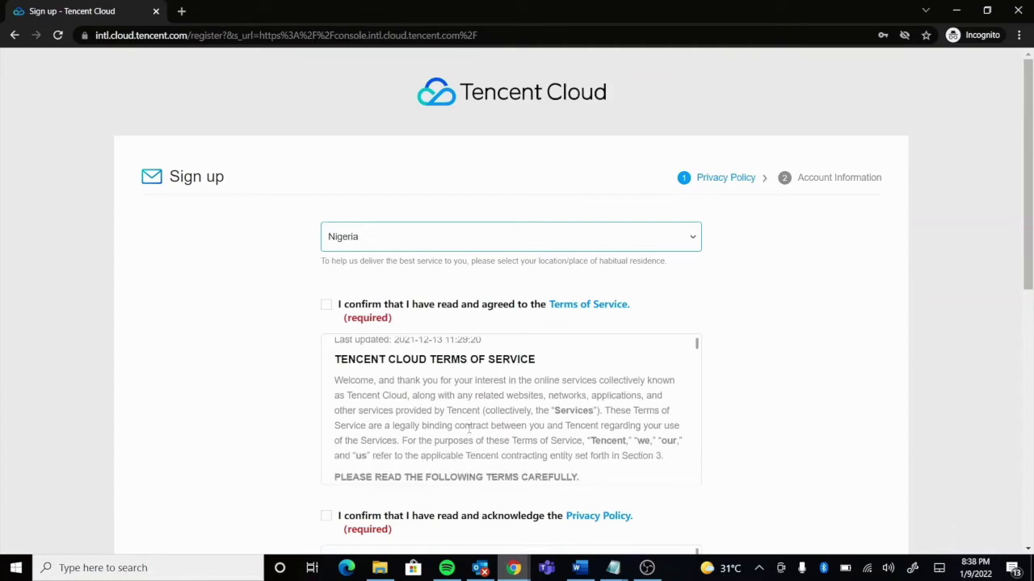
pyautogui.scroll(-3, 469, 430)
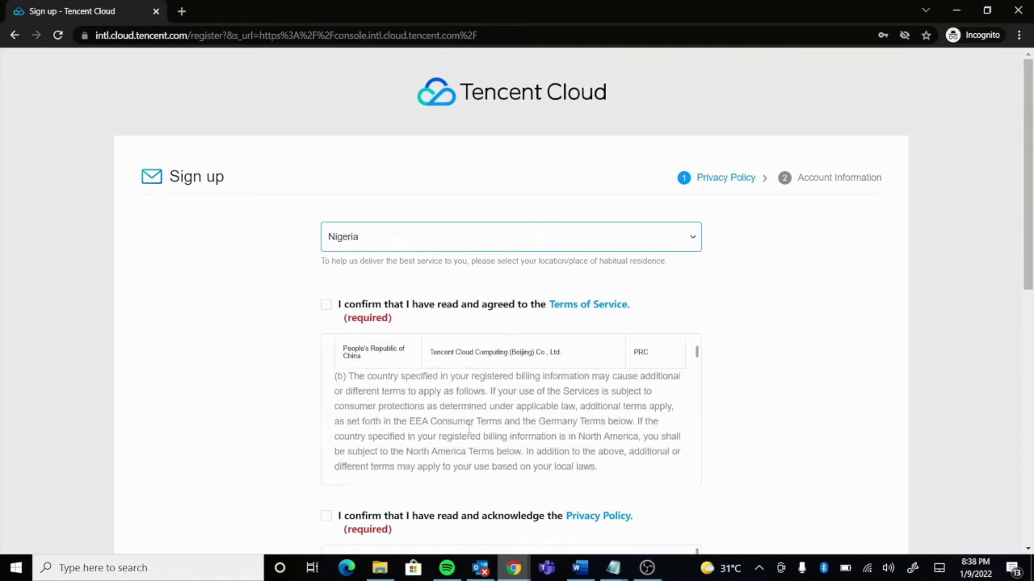
pyautogui.scroll(6, 469, 430)
pyautogui.click(326, 304)
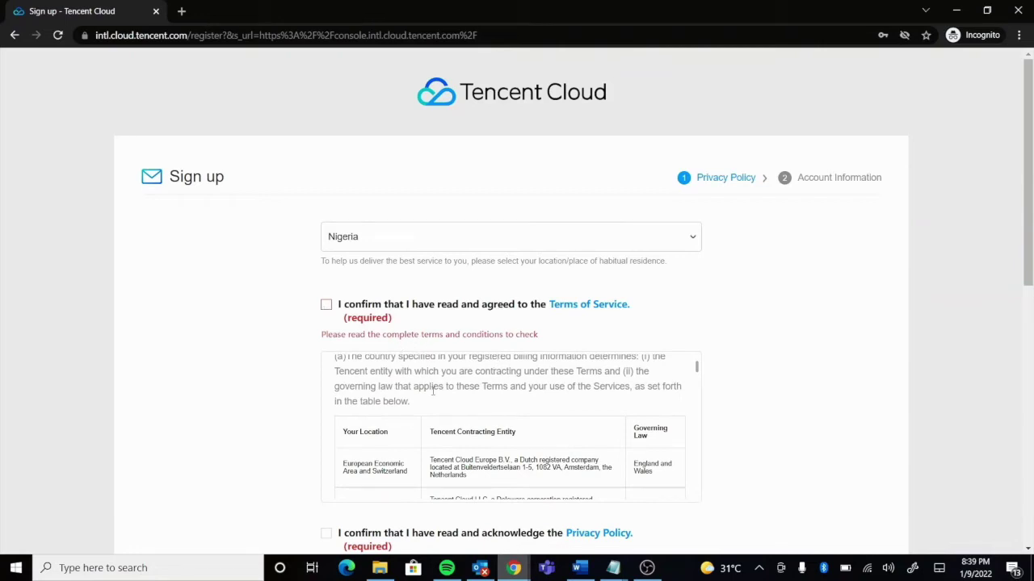
# Go through the Terms of Service text to its very end and confirm agreement to it.
pyautogui.scroll(-4, 456, 449)
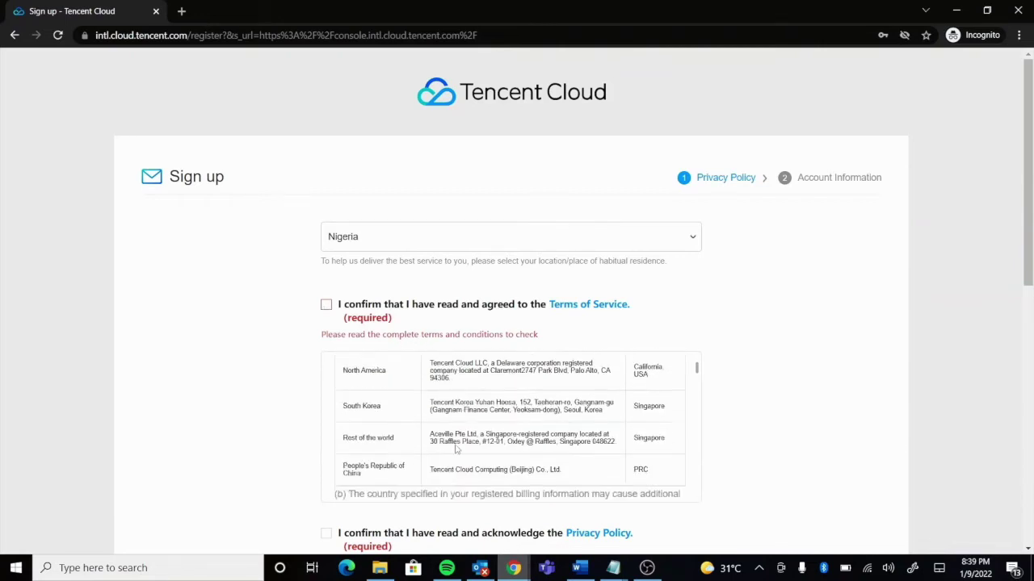
pyautogui.scroll(2, 459, 385)
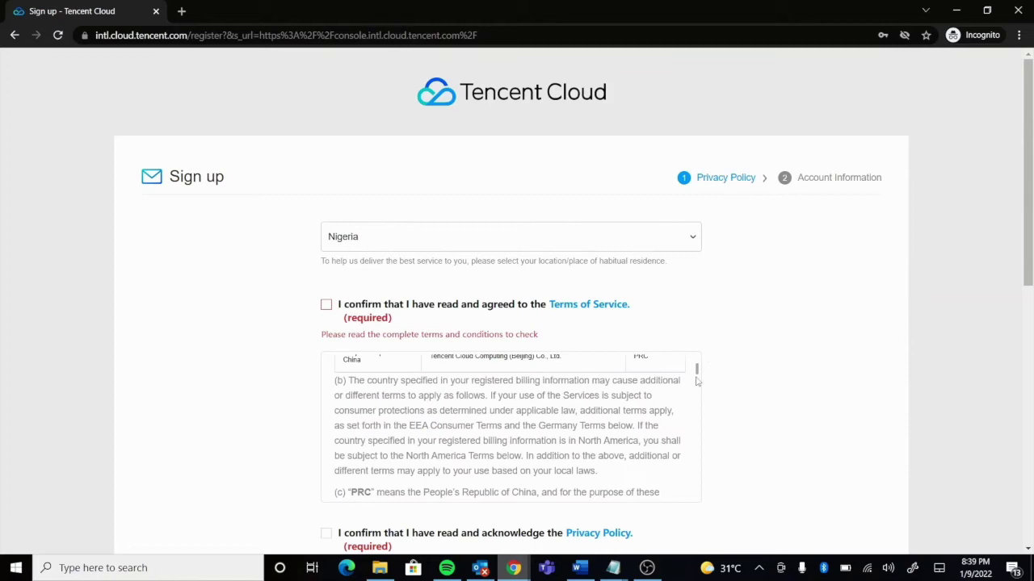
pyautogui.scroll(-10, 697, 380)
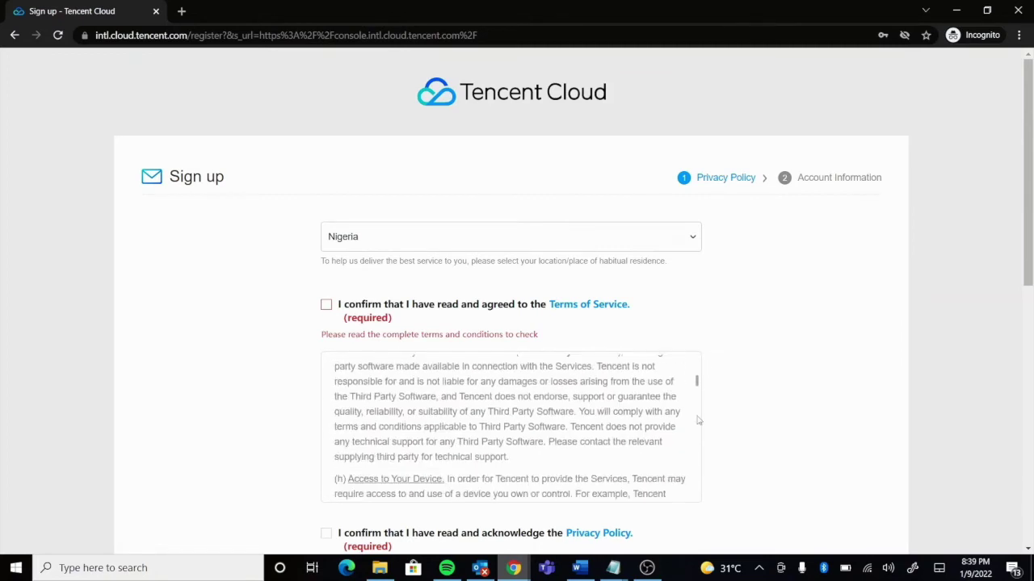
pyautogui.moveTo(697, 384); pyautogui.dragTo(697, 496)
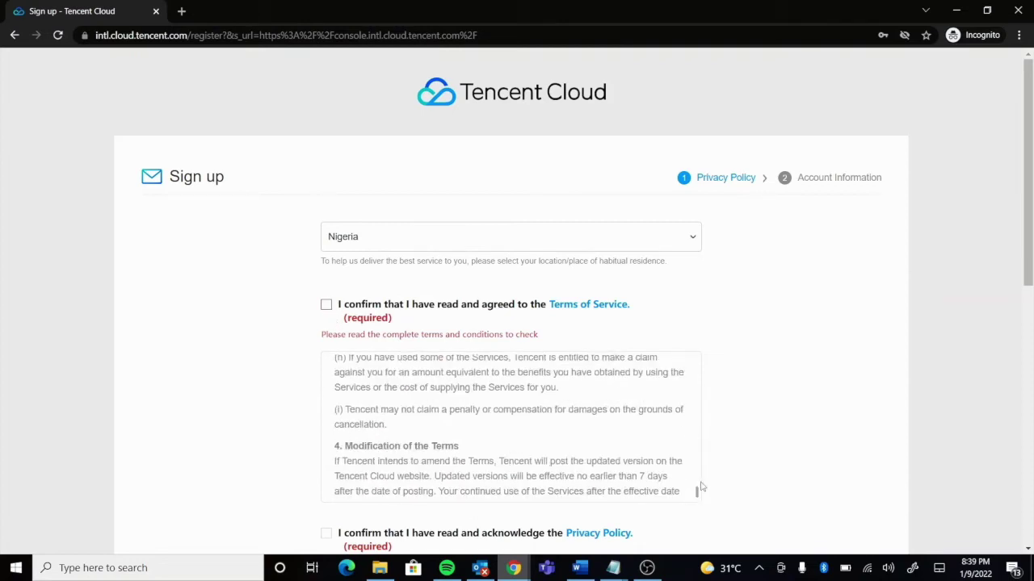
pyautogui.scroll(-2, 608, 377)
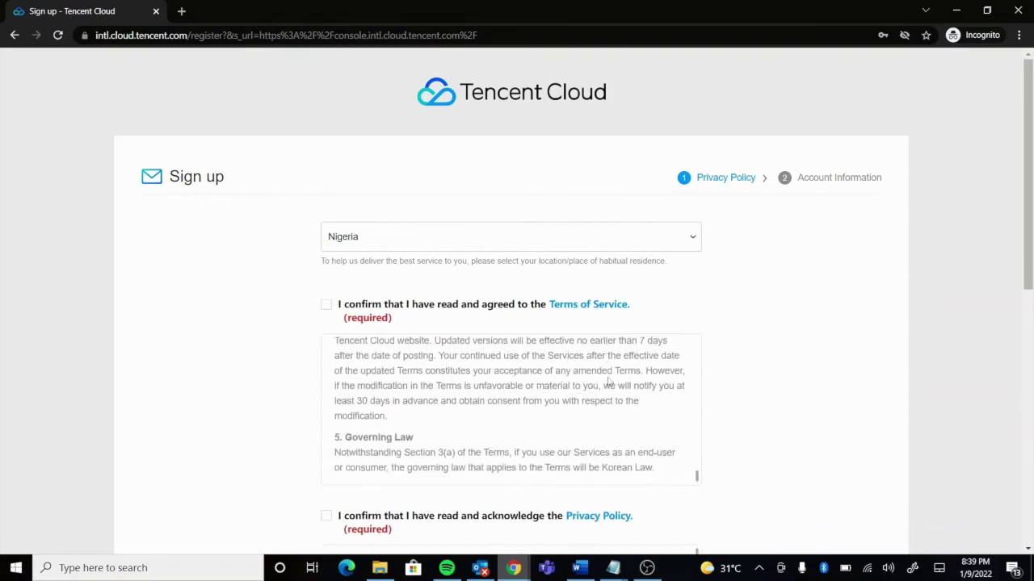
pyautogui.click(327, 305)
# Go through the Privacy Policy text to its end and acknowledge it.
pyautogui.scroll(-3, 732, 416)
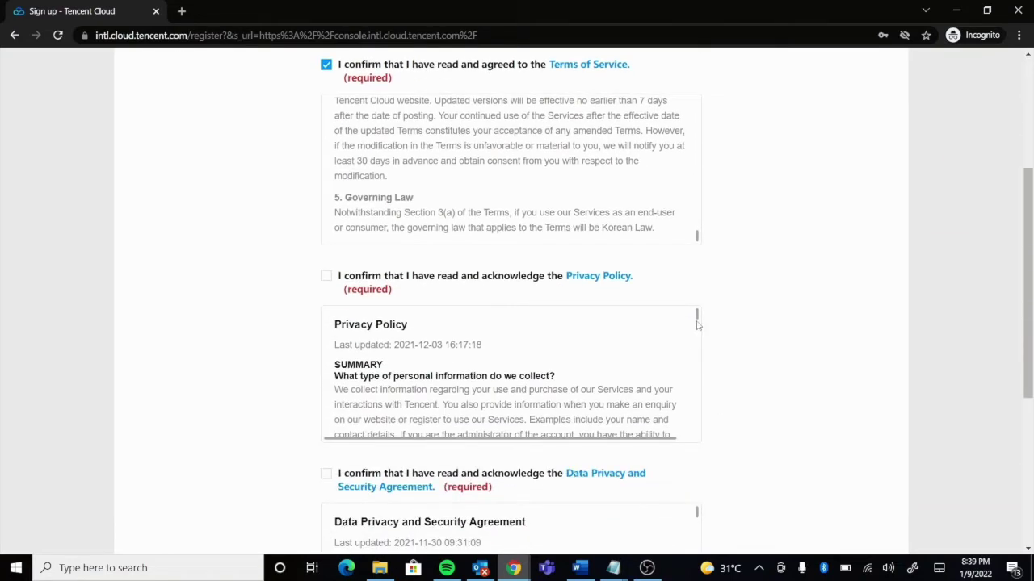
pyautogui.moveTo(699, 323); pyautogui.dragTo(701, 485)
pyautogui.click(331, 279)
# Go through the Data Privacy and Security Agreement to its end, acknowledge it and proceed to the account information.
pyautogui.scroll(-2, 774, 411)
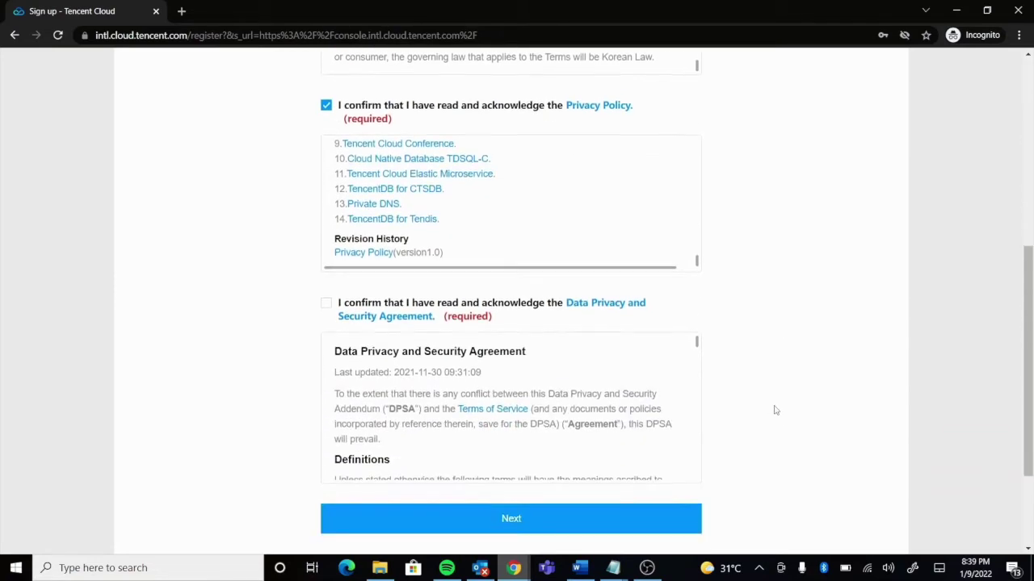
pyautogui.moveTo(699, 345); pyautogui.dragTo(703, 501)
pyautogui.click(325, 302)
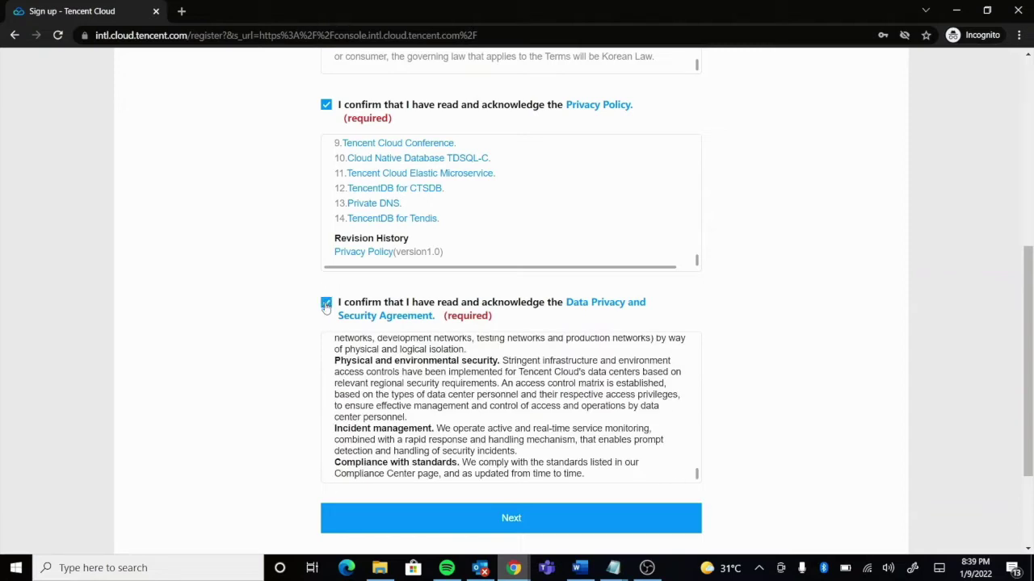
pyautogui.scroll(2, 787, 395)
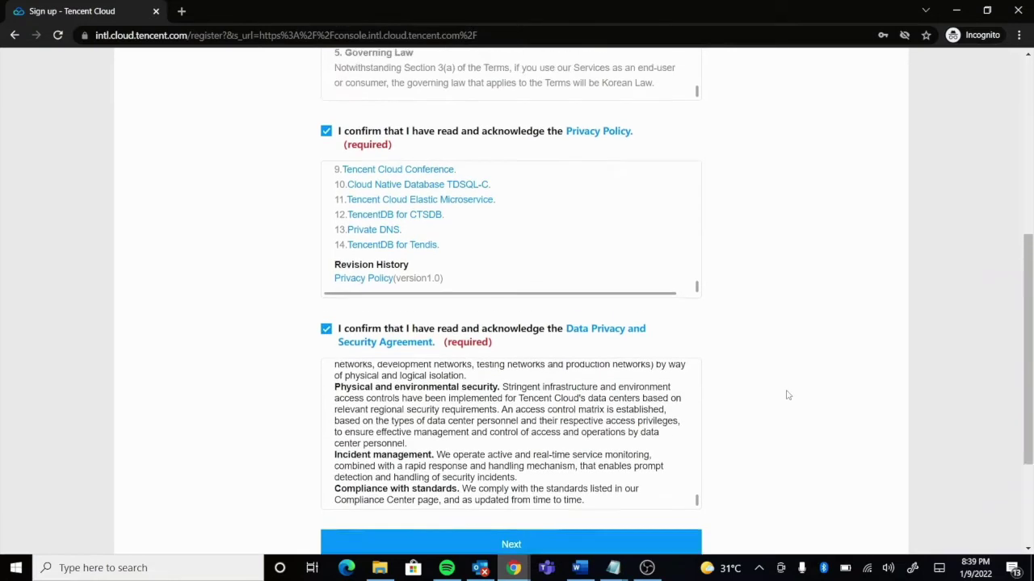
pyautogui.scroll(-3, 787, 395)
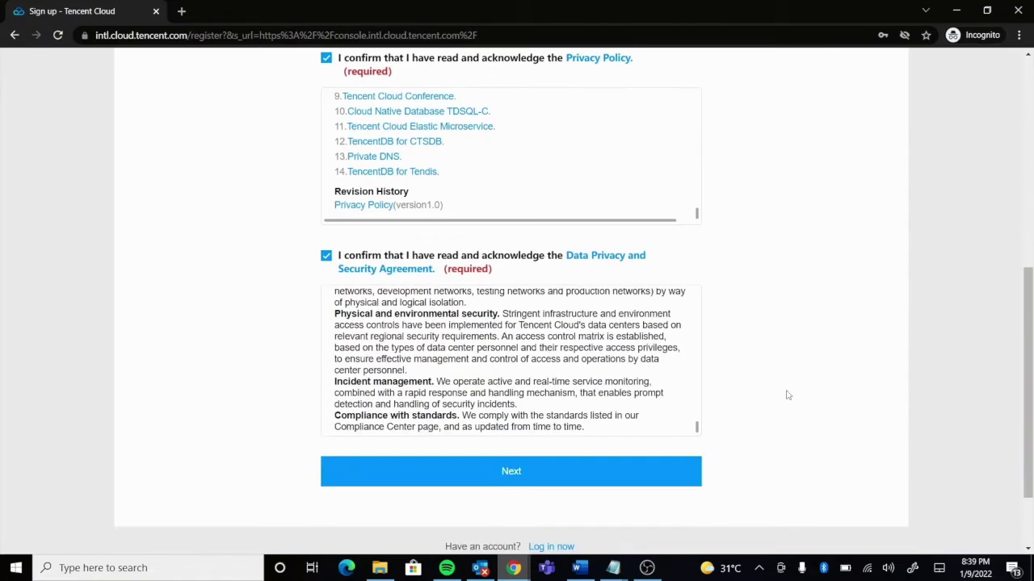
pyautogui.click(497, 471)
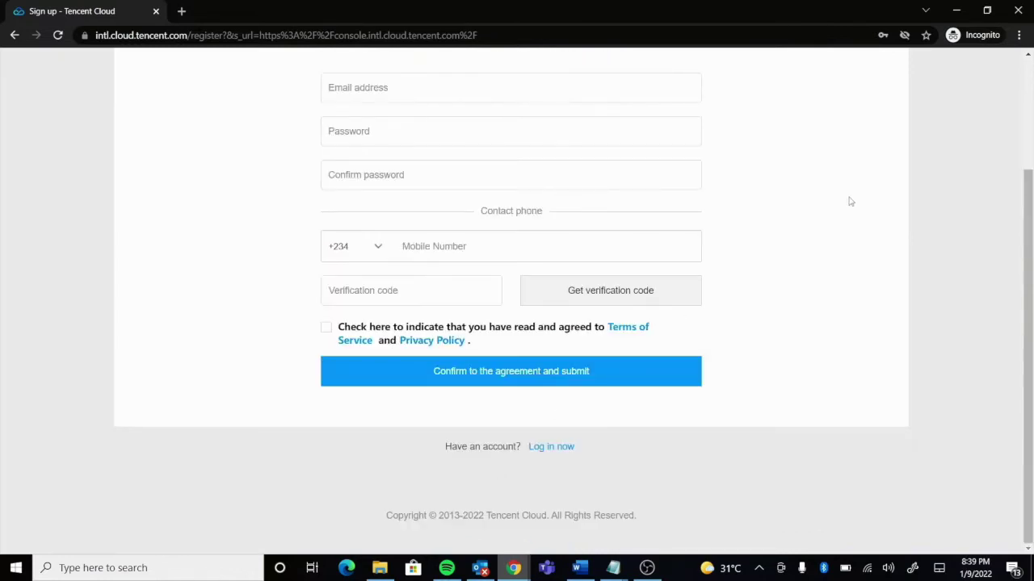
pyautogui.scroll(2, 850, 202)
pyautogui.click(401, 238)
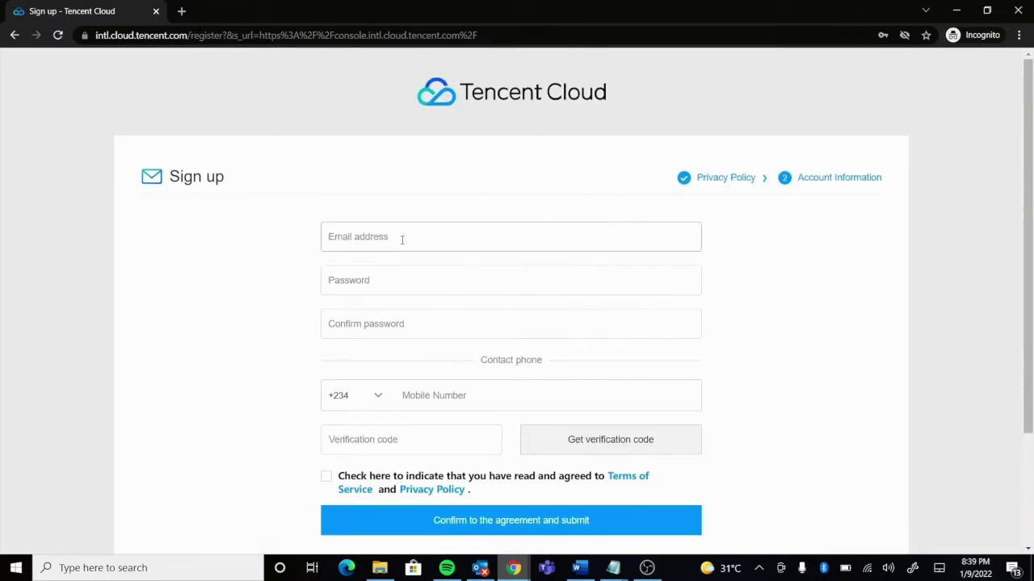
pyautogui.click(208, 256)
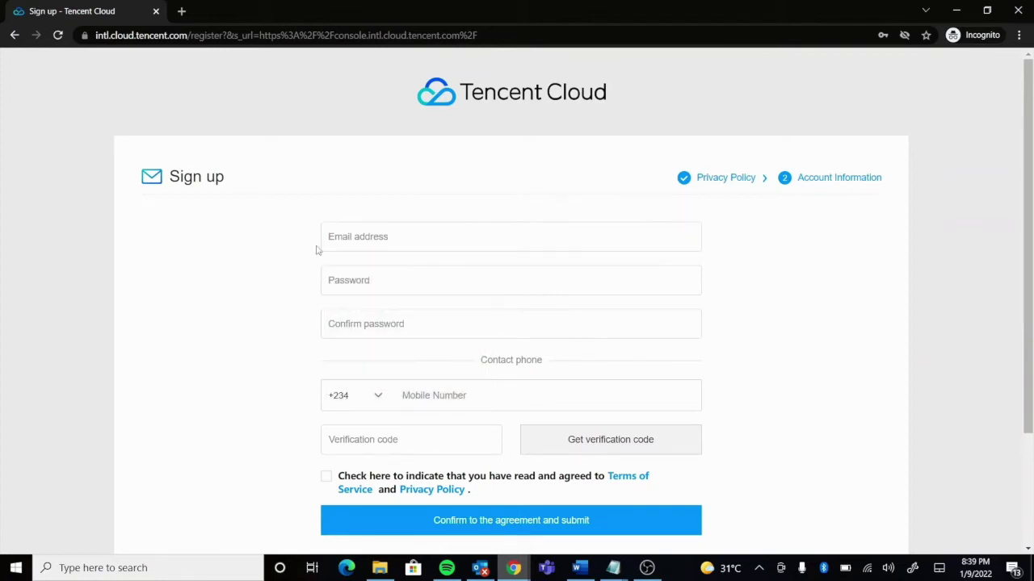
pyautogui.click(389, 237)
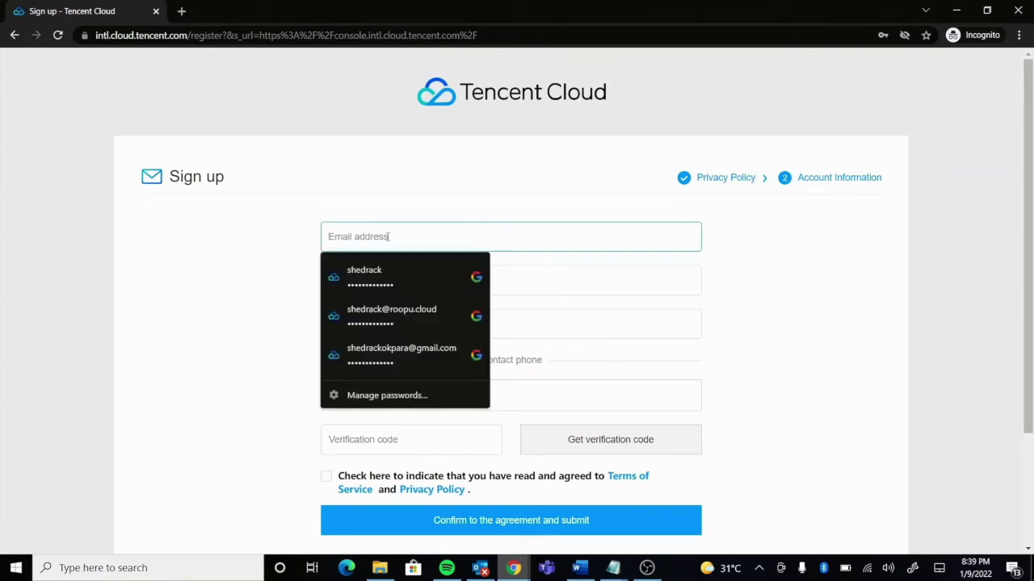
pyautogui.write('is')
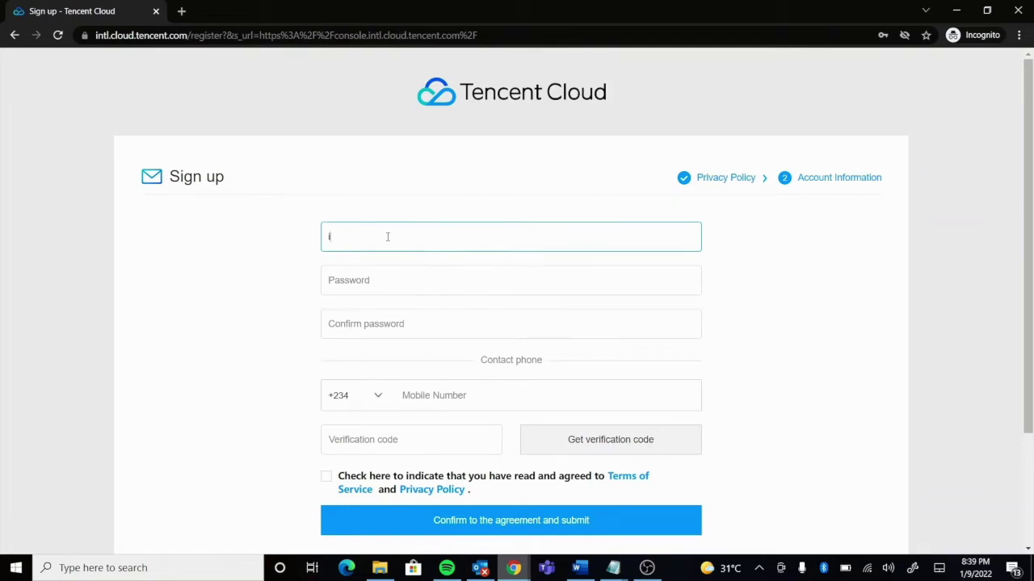
pyautogui.press('BackSpace')
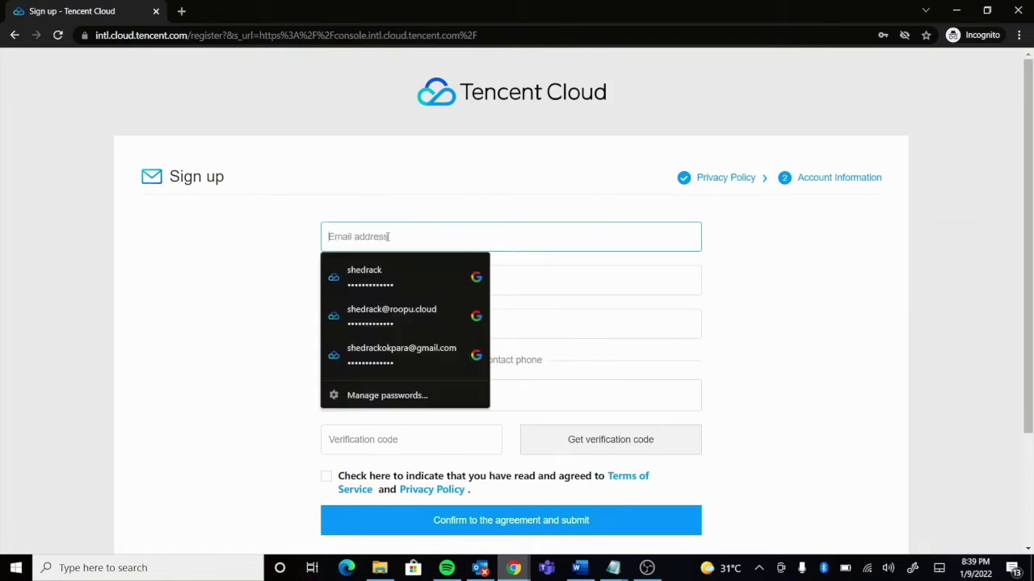
pyautogui.click(277, 257)
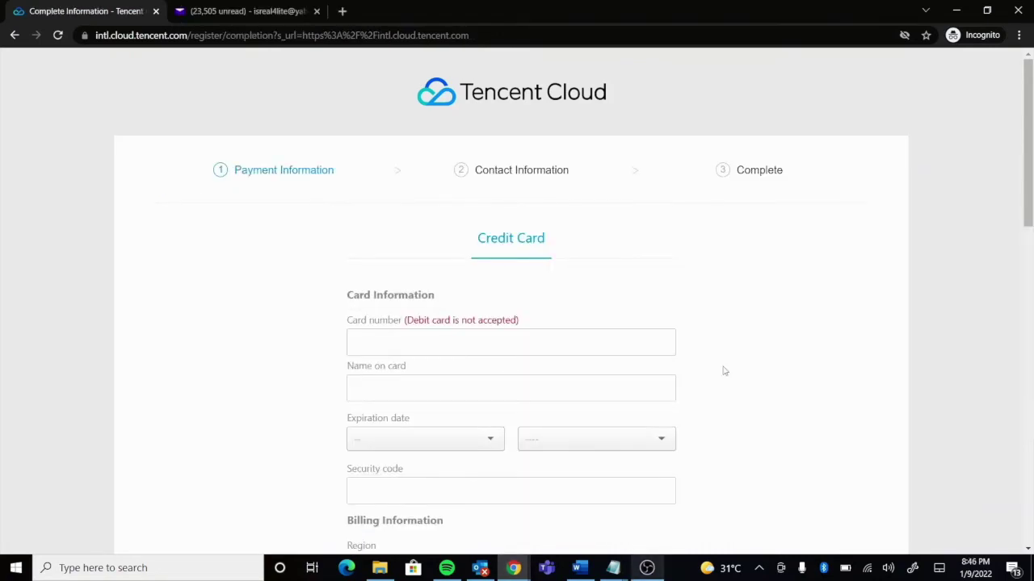
# Examine the card and billing information fields required in the payment information form.
pyautogui.scroll(-4, 724, 372)
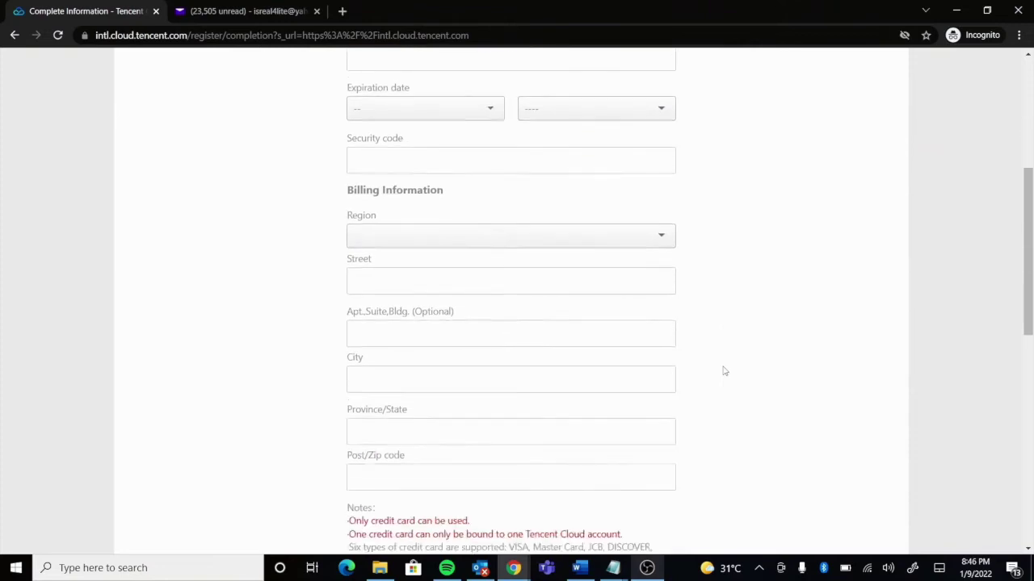
pyautogui.scroll(5, 724, 371)
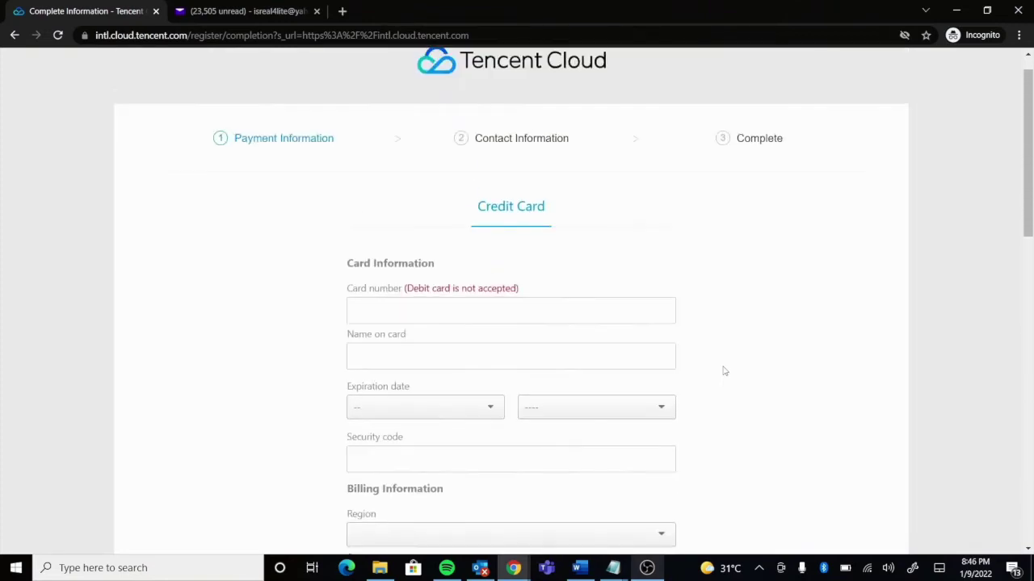
pyautogui.scroll(1, 725, 371)
pyautogui.scroll(-1, 724, 371)
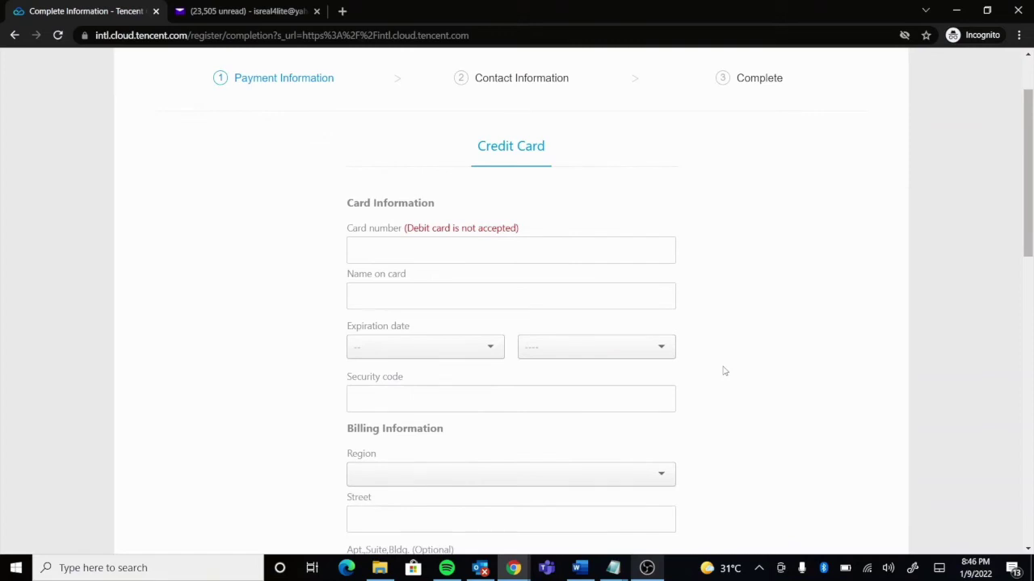
pyautogui.scroll(-1, 724, 372)
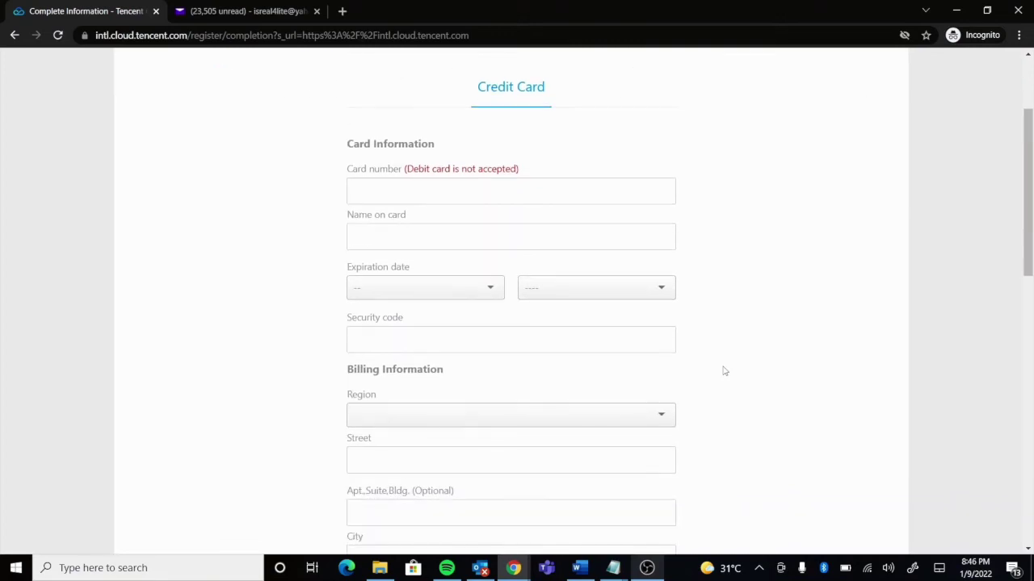
pyautogui.scroll(2, 725, 371)
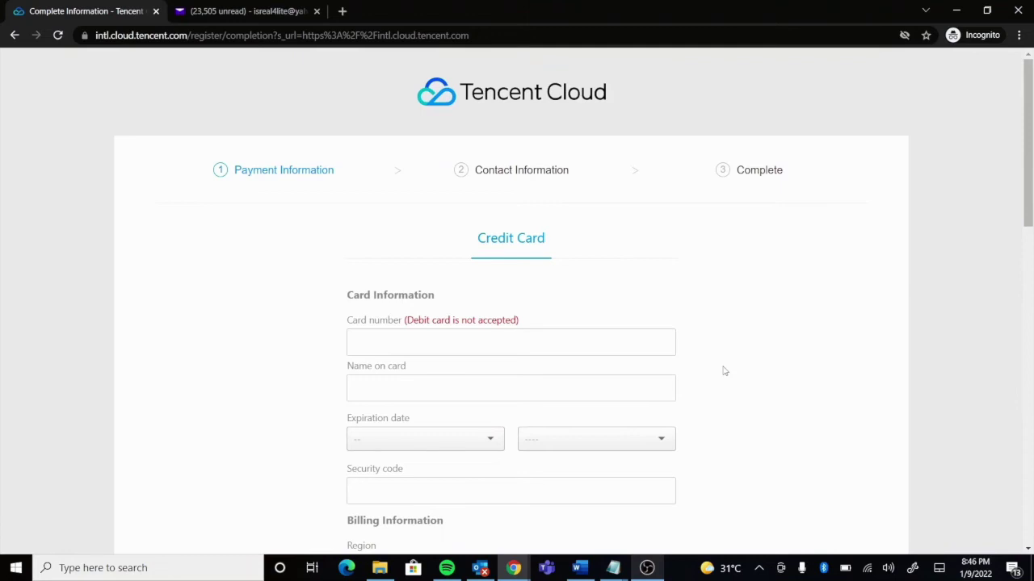
pyautogui.scroll(-1, 724, 372)
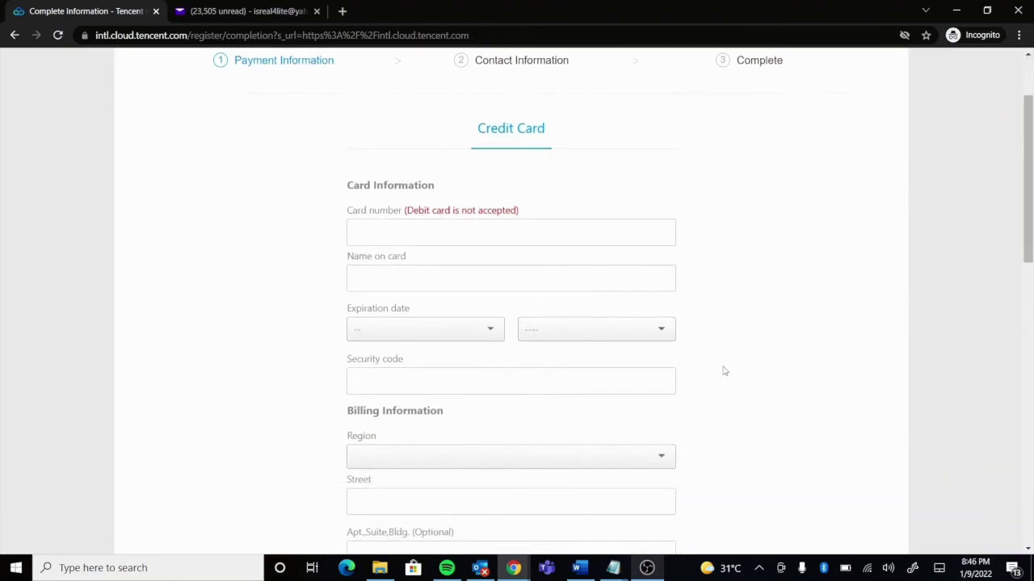
pyautogui.scroll(1, 725, 372)
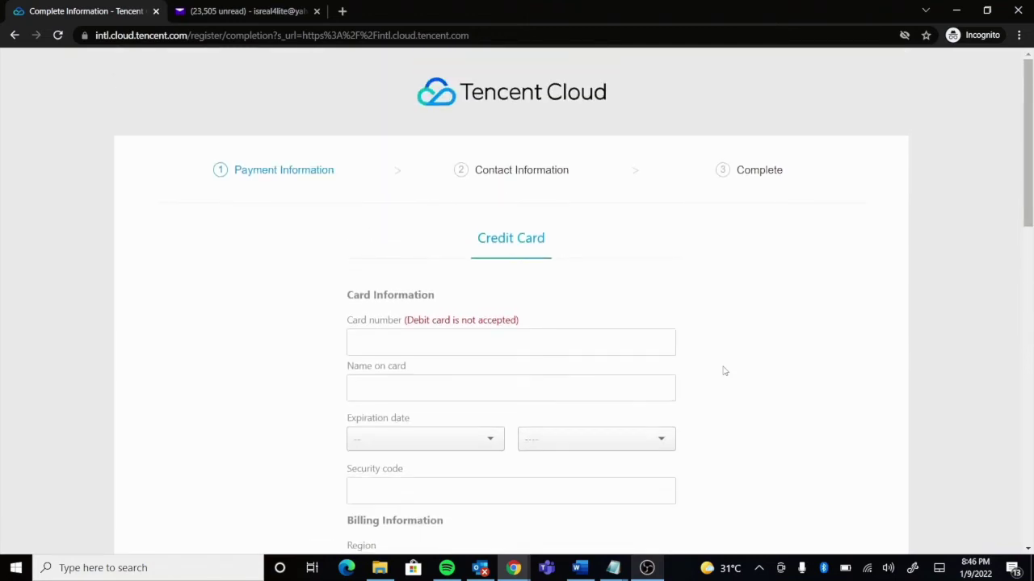
pyautogui.scroll(-4, 725, 371)
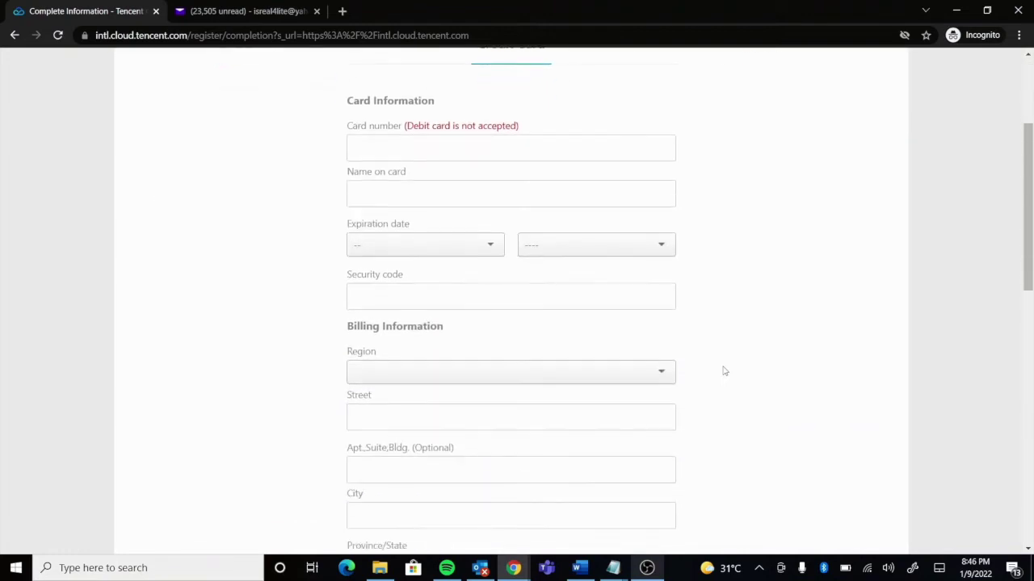
pyautogui.scroll(4, 725, 371)
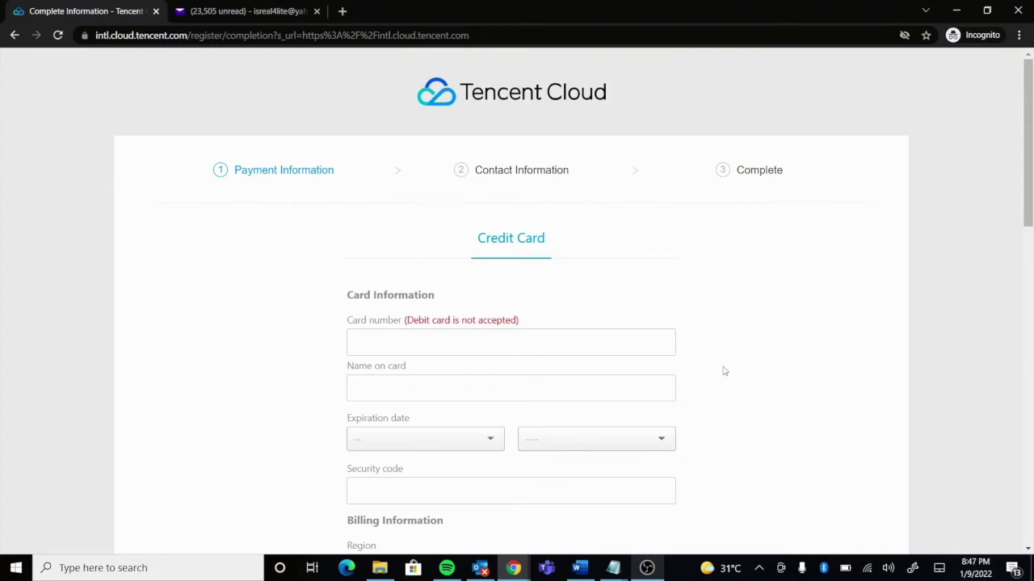
pyautogui.scroll(-1, 724, 372)
pyautogui.scroll(1, 725, 371)
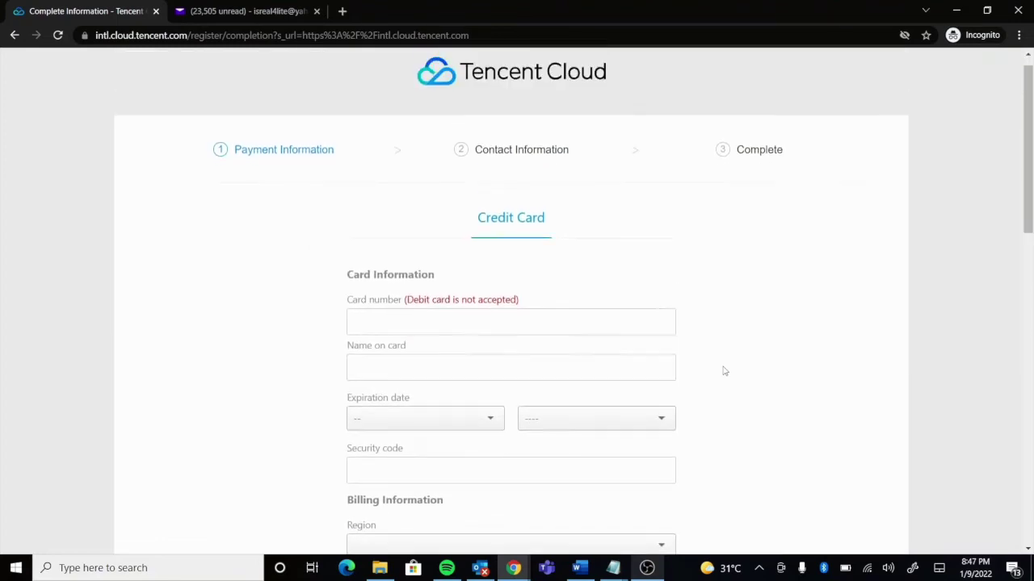
pyautogui.scroll(-1, 724, 367)
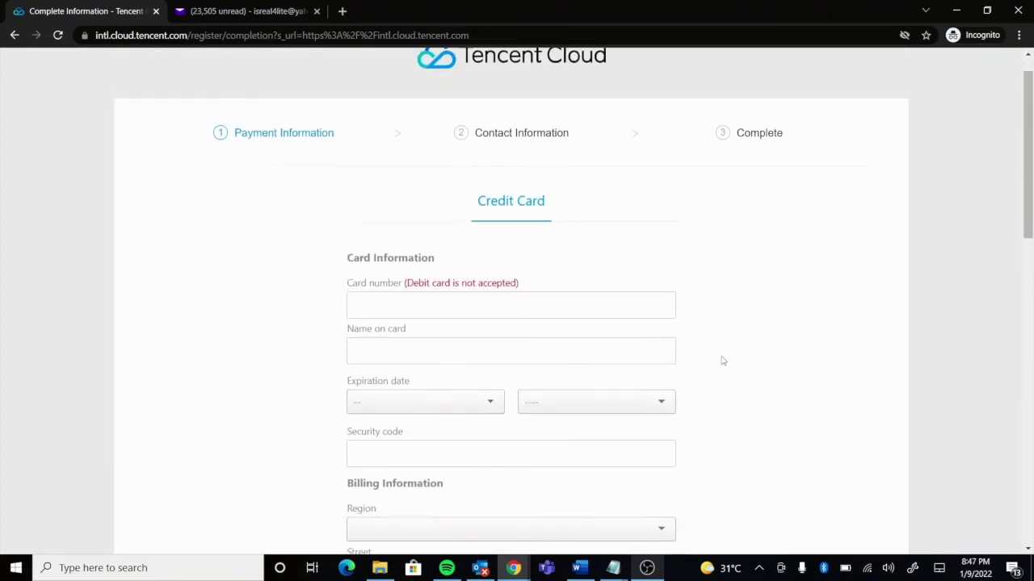
pyautogui.scroll(-1, 723, 361)
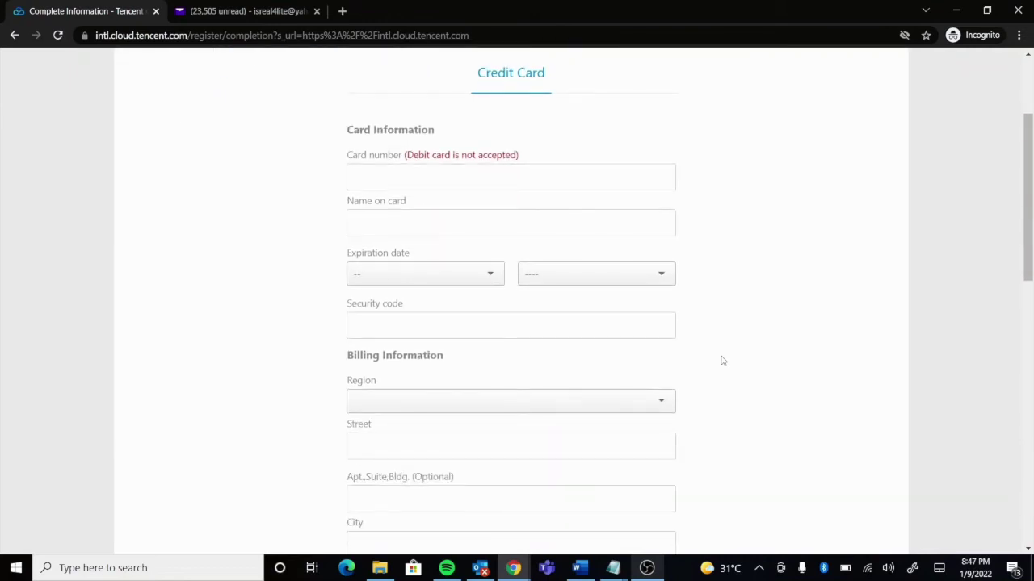
pyautogui.scroll(-3, 723, 361)
pyautogui.scroll(4, 723, 359)
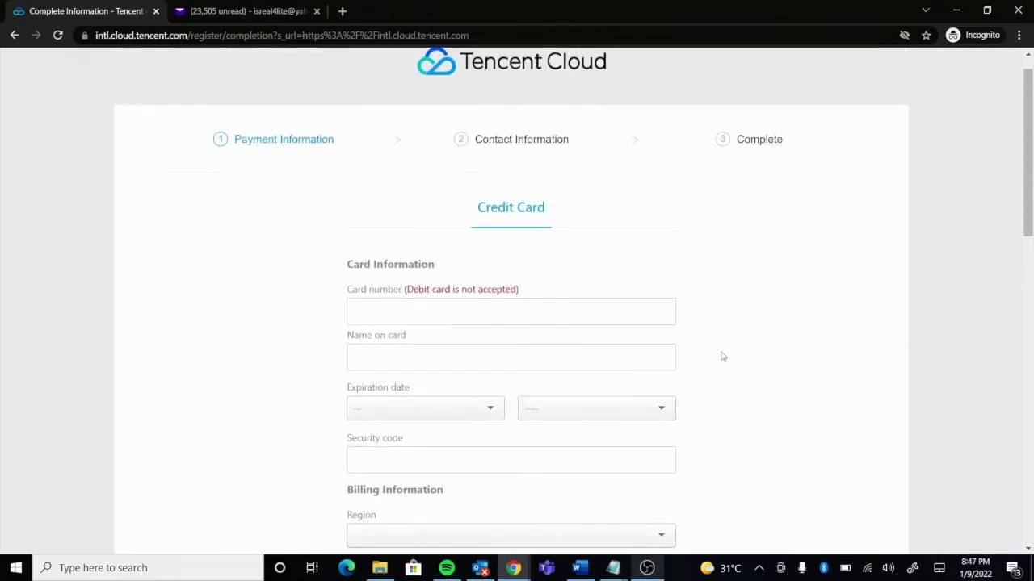
# Read the notes on accepted credit cards and the card-binding option below the billing fields, and check the registration stages.
pyautogui.scroll(-10, 723, 356)
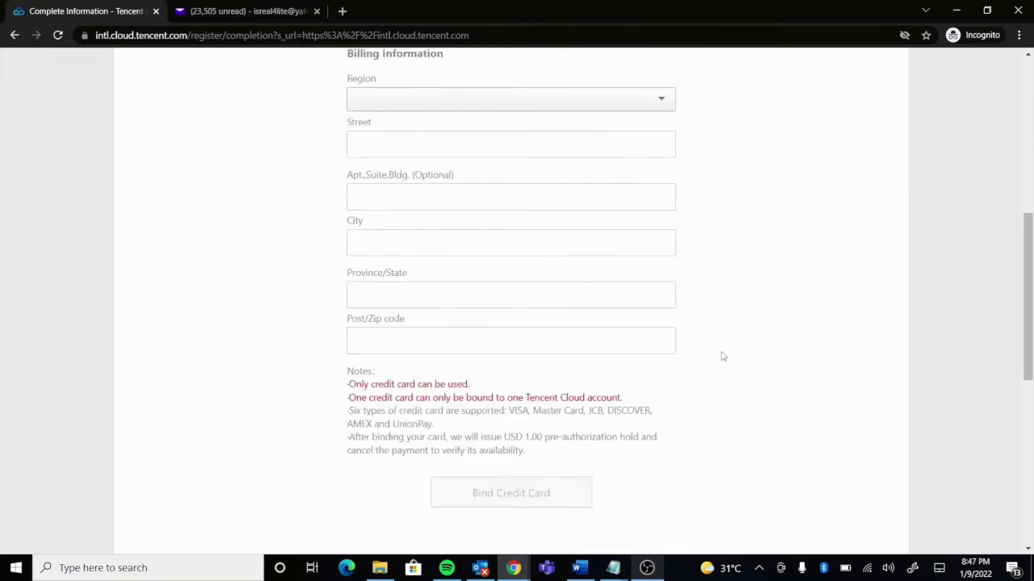
pyautogui.scroll(5, 607, 246)
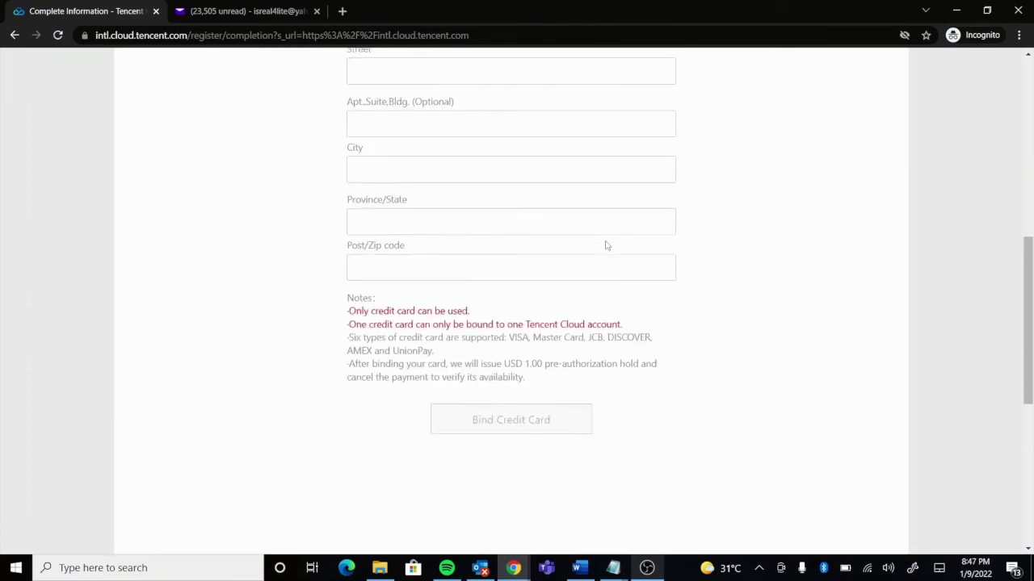
pyautogui.scroll(6, 722, 289)
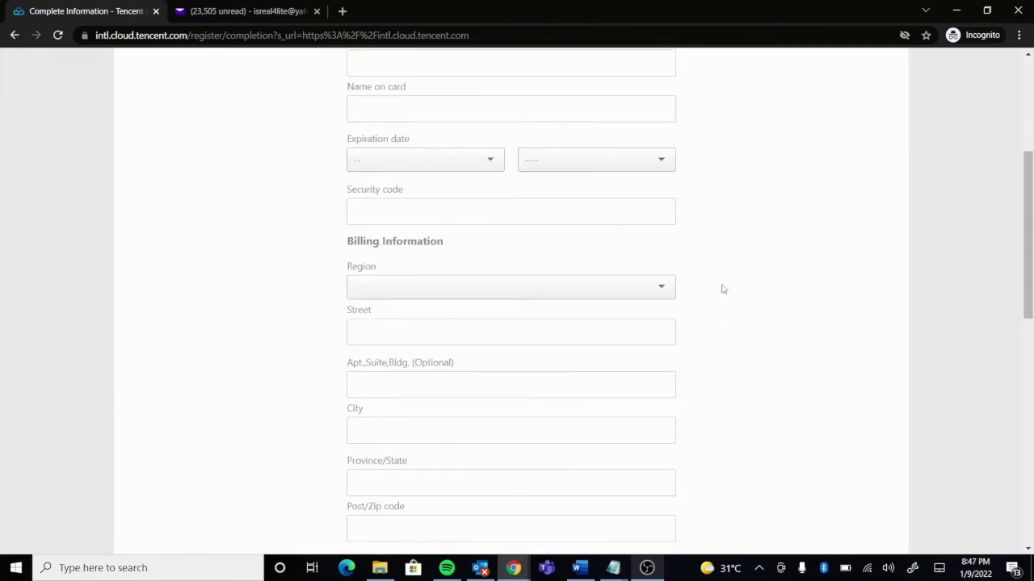
pyautogui.scroll(-6, 722, 259)
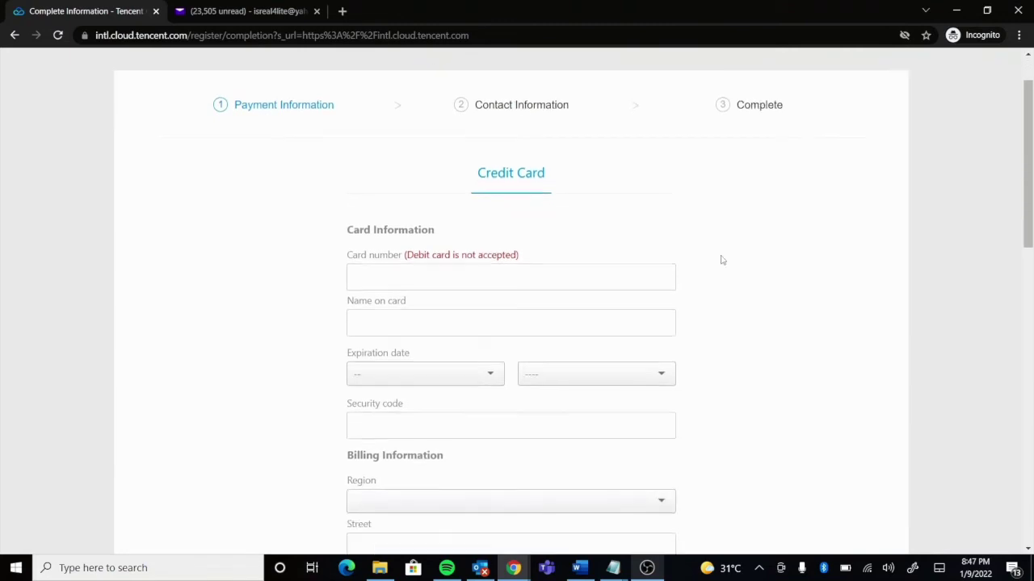
pyautogui.scroll(-1, 722, 260)
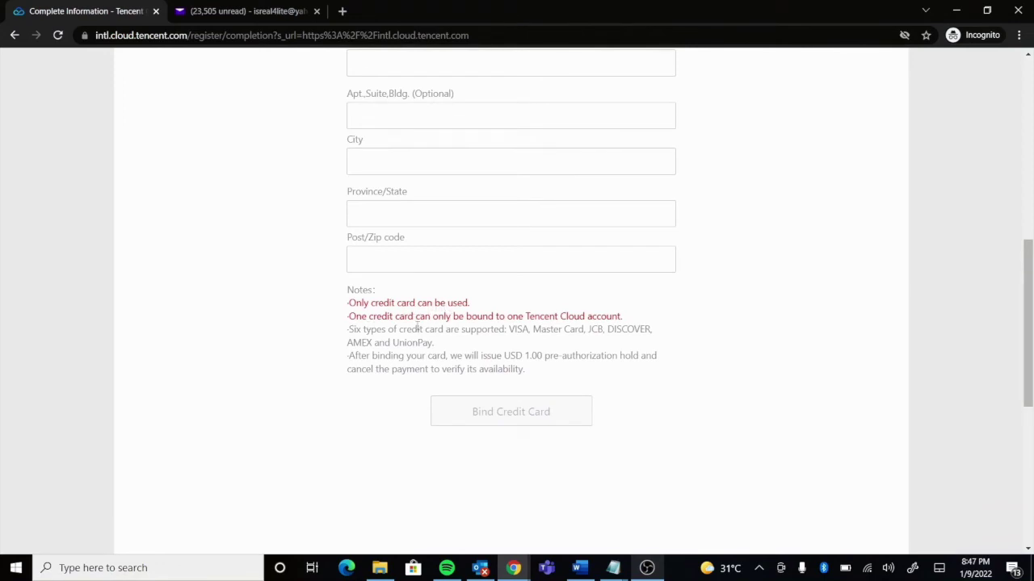
pyautogui.scroll(7, 735, 319)
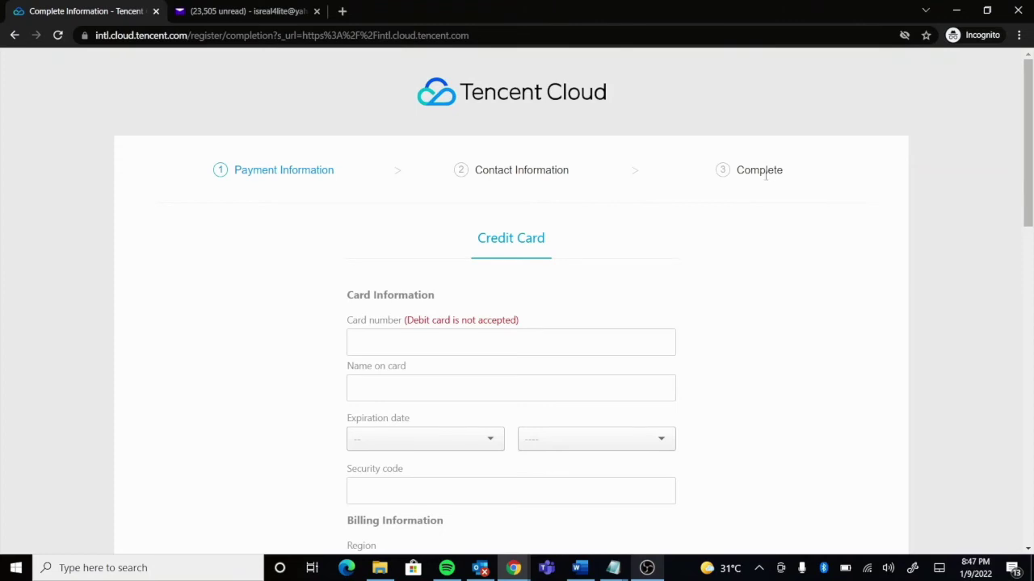
pyautogui.scroll(-5, 791, 388)
pyautogui.scroll(4, 792, 388)
pyautogui.scroll(1, 792, 389)
# In a new tab, open the Tencent Cloud international site and sign in with another account's saved email and password, replacing the prefilled email.
pyautogui.click(342, 11)
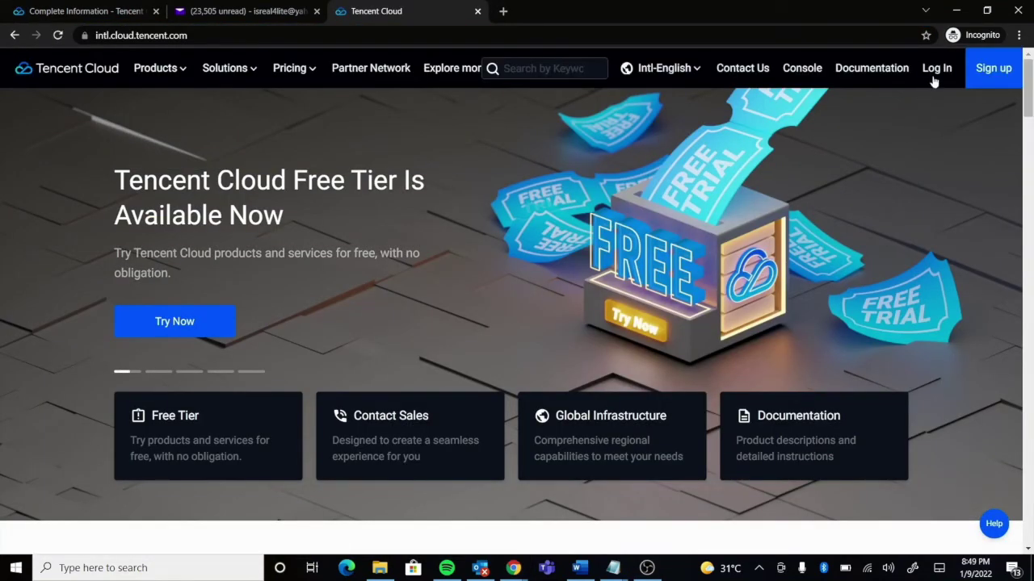
pyautogui.click(933, 77)
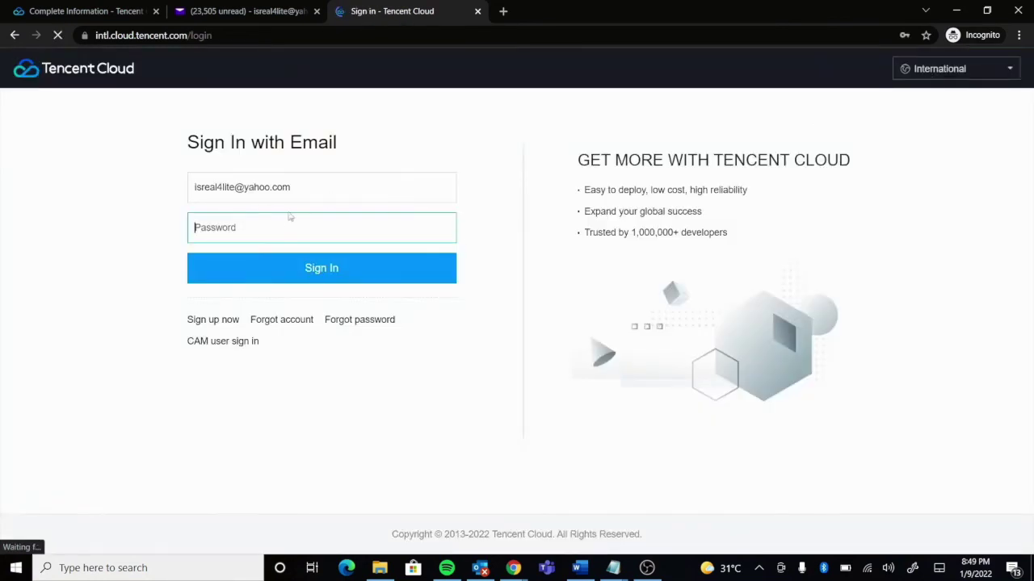
pyautogui.click(305, 192)
pyautogui.press('BackSpace')
pyautogui.press('BackSpace')
pyautogui.press('BackSpace')
pyautogui.press('BackSpace')
pyautogui.press('BackSpace')
pyautogui.press('BackSpace')
pyautogui.press('BackSpace')
pyautogui.press('BackSpace')
pyautogui.press('BackSpace')
pyautogui.press('BackSpace')
pyautogui.press('BackSpace')
pyautogui.press('BackSpace')
pyautogui.press('BackSpace')
pyautogui.press('BackSpace')
pyautogui.press('BackSpace')
pyautogui.press('BackSpace')
pyautogui.press('BackSpace')
pyautogui.press('BackSpace')
pyautogui.press('BackSpace')
pyautogui.press('BackSpace')
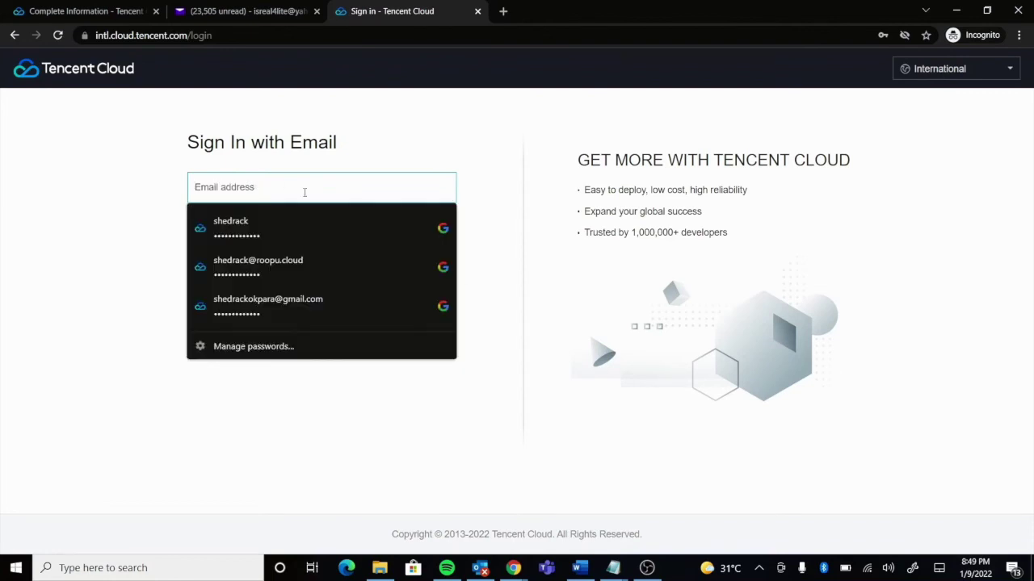
pyautogui.click(293, 271)
pyautogui.click(291, 270)
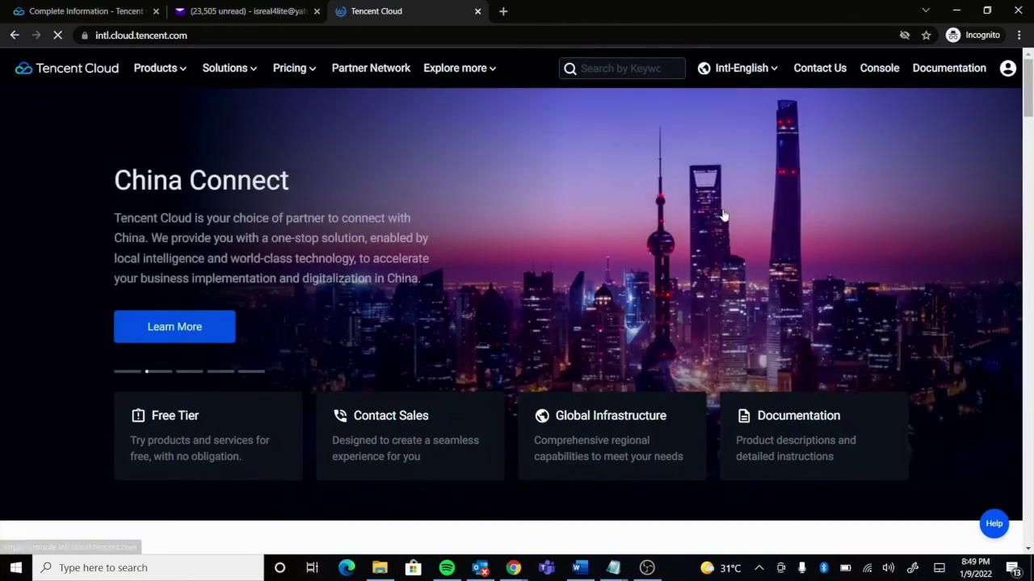
# Open the Tencent Cloud console and look through its overview and the list of all products.
pyautogui.click(881, 69)
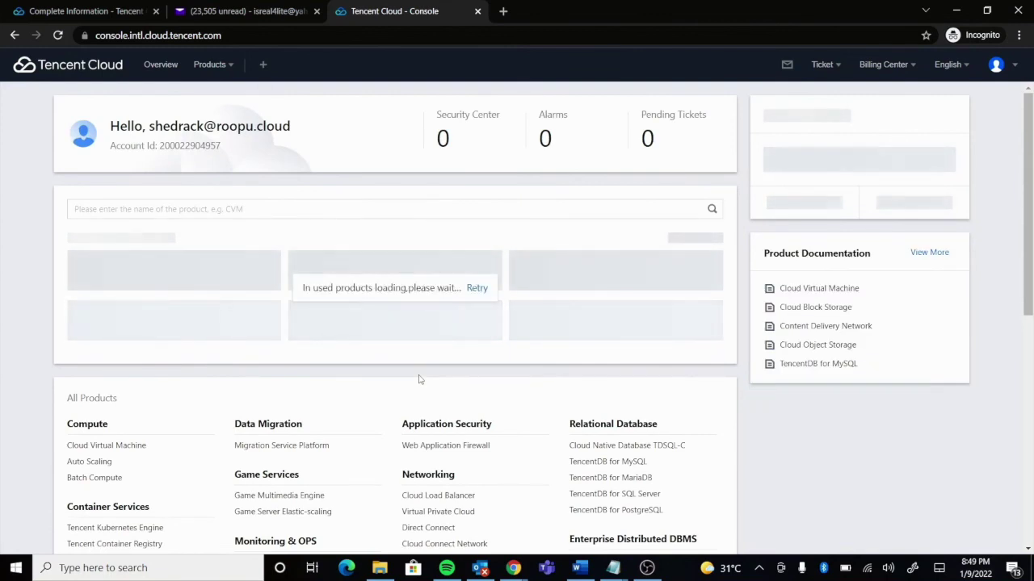
pyautogui.scroll(-5, 419, 380)
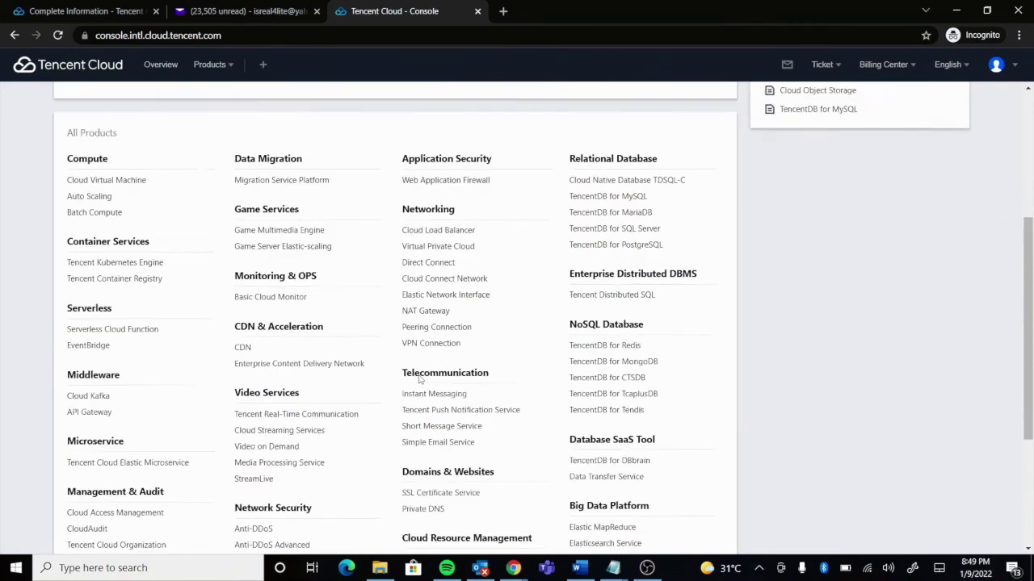
pyautogui.scroll(5, 420, 380)
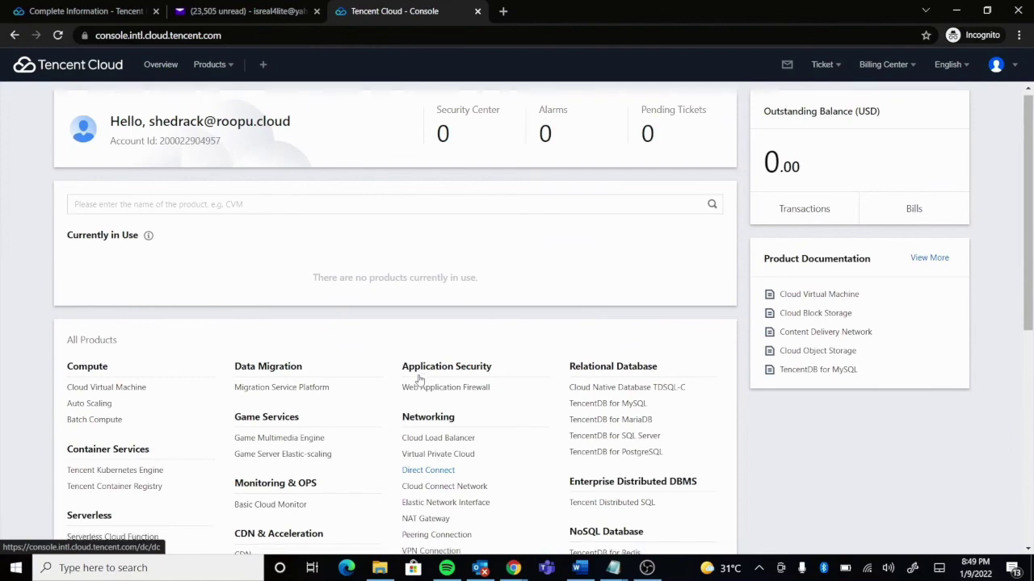
pyautogui.scroll(-5, 419, 380)
pyautogui.scroll(-2, 420, 379)
pyautogui.scroll(5, 419, 380)
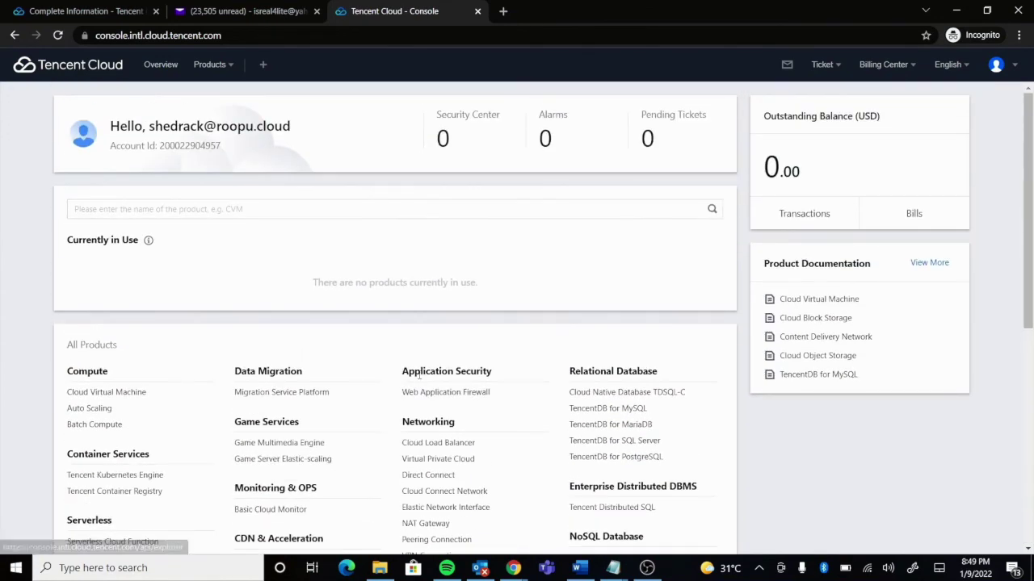